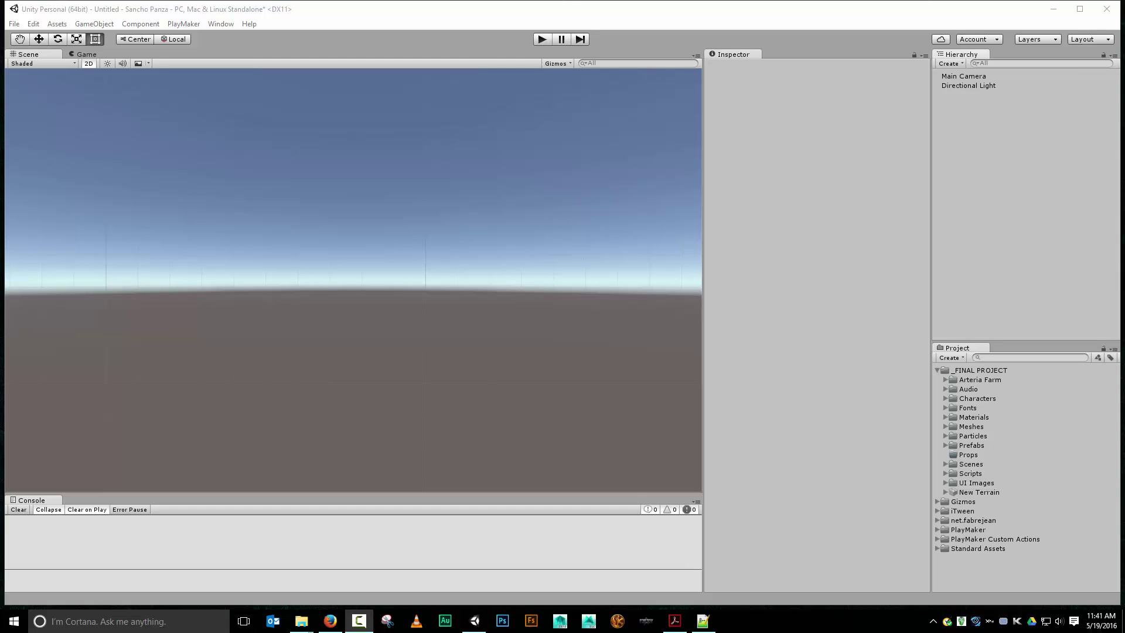
Step: Add a UI Canvas to the scene and frame it in the Scene view
left_click(99, 24)
mouse_move(142, 117)
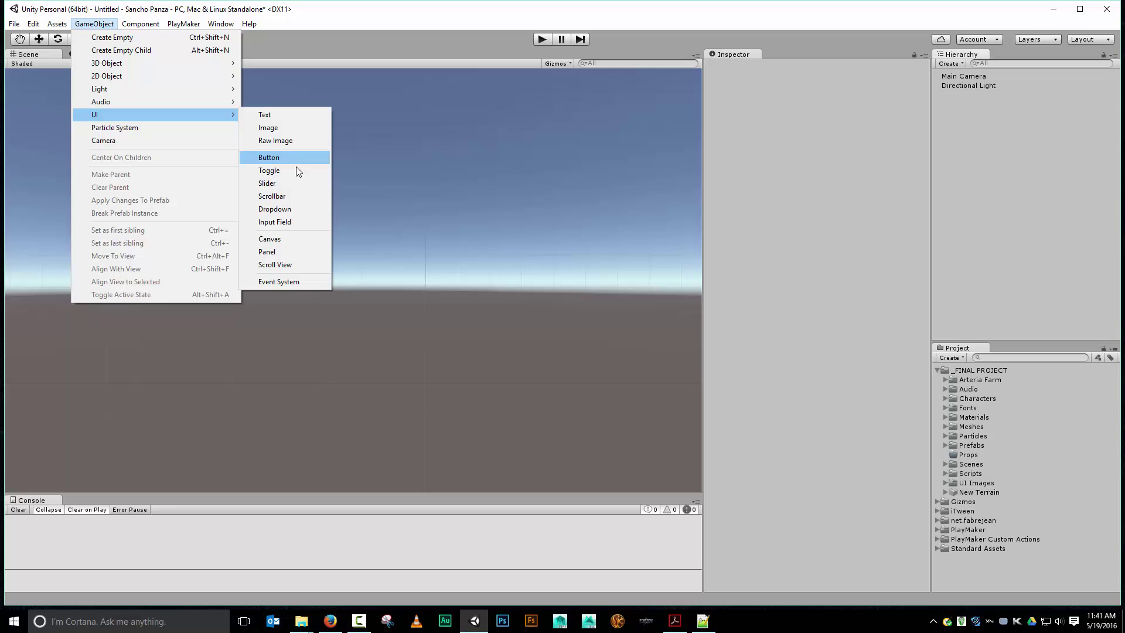
left_click(275, 239)
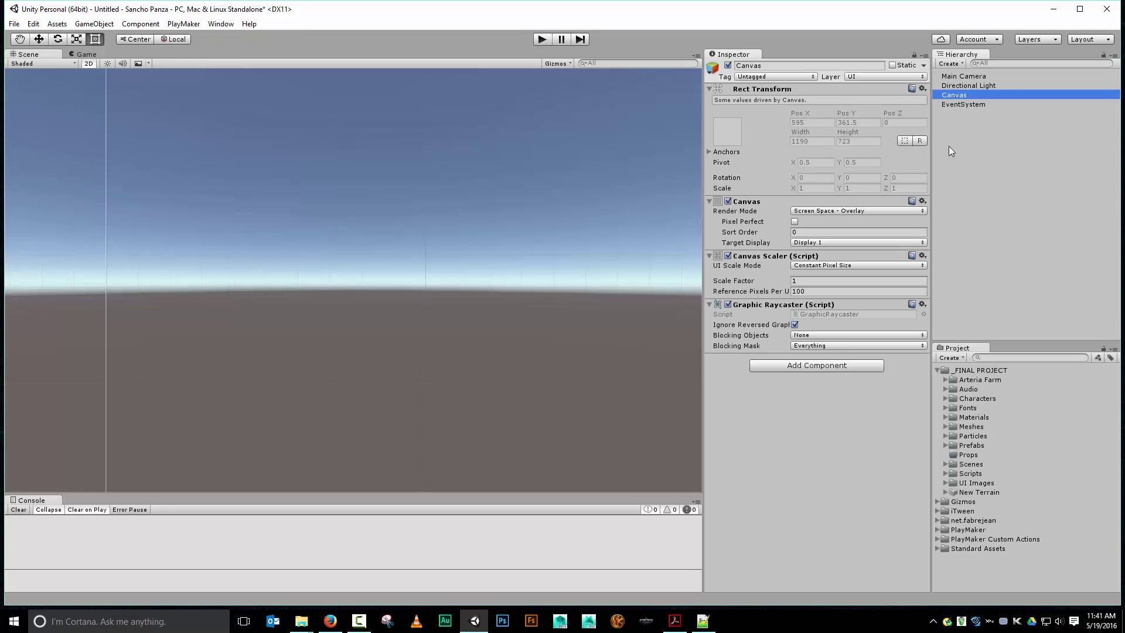
double_click(954, 95)
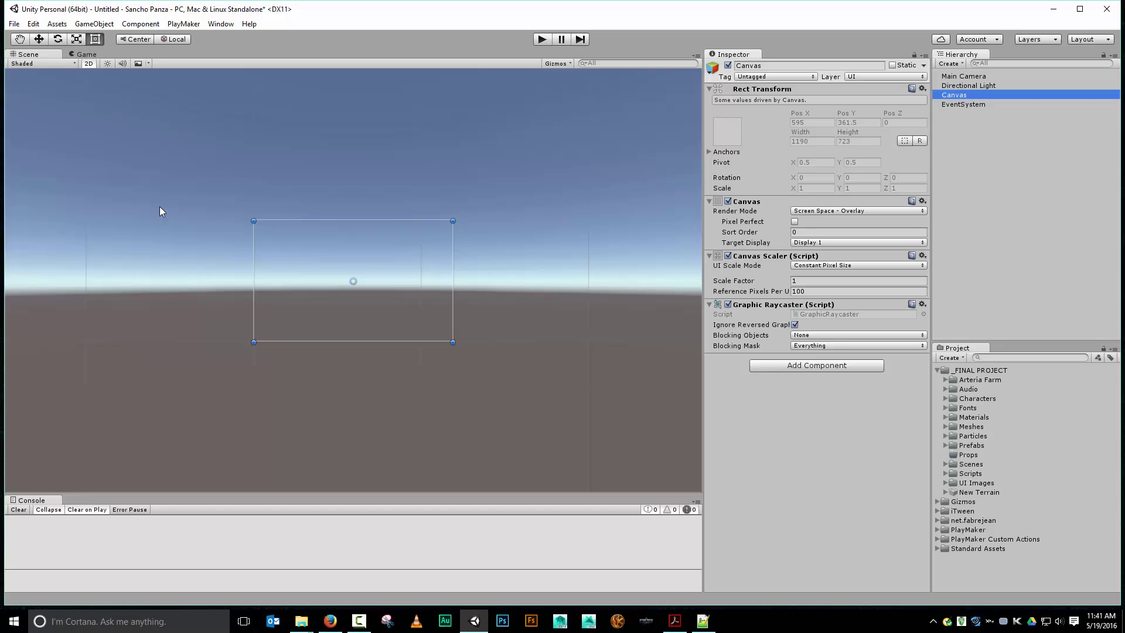
Step: Dock the Game view beside the Scene view and resize the split so both take about half the area
left_click_drag(85, 54, 632, 252)
mouse_move(470, 196)
left_mouse_down()
mouse_move(334, 181)
mouse_move(455, 183)
left_mouse_up()
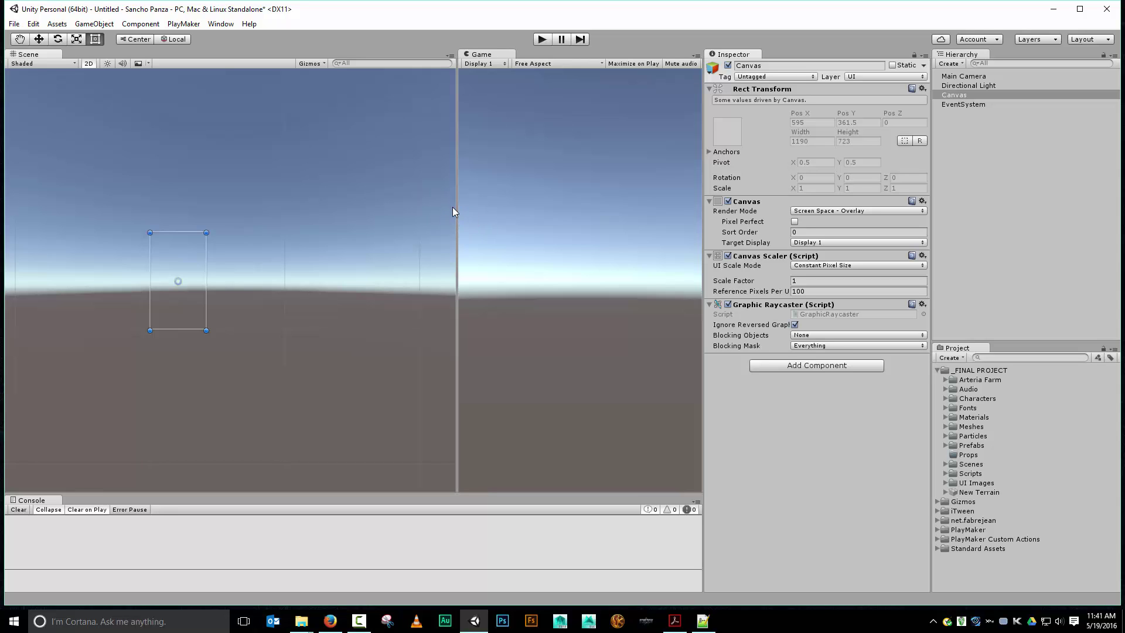
left_click_drag(455, 210, 344, 218)
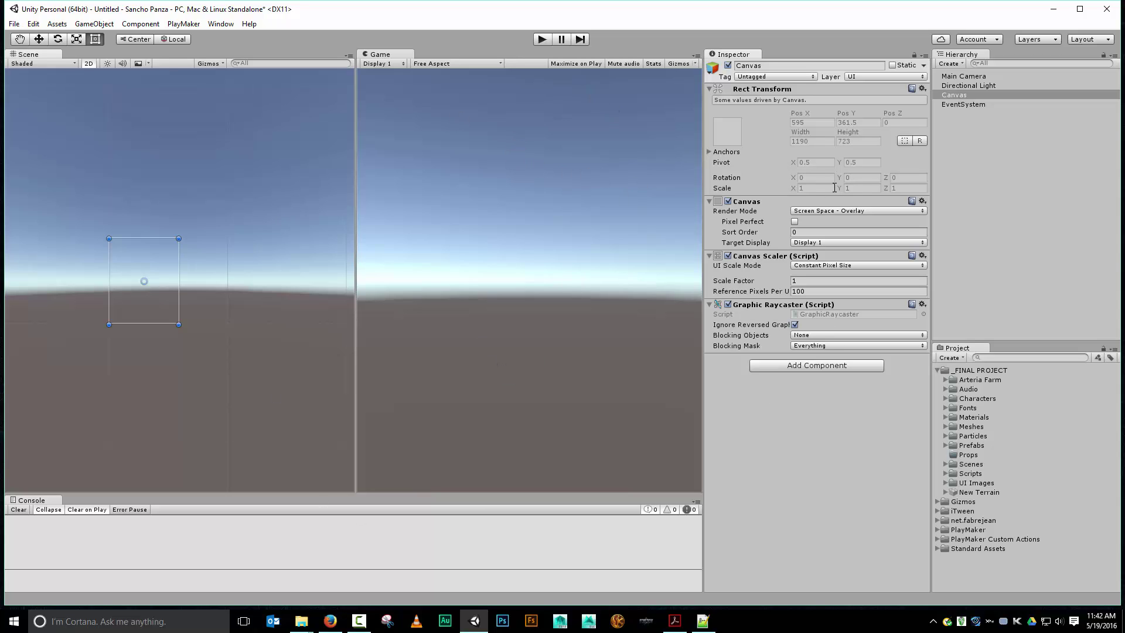
Step: Try the Canvas in Screen Space - Camera and World Space render modes, resizing the Game view slightly to test World Space
left_click(842, 211)
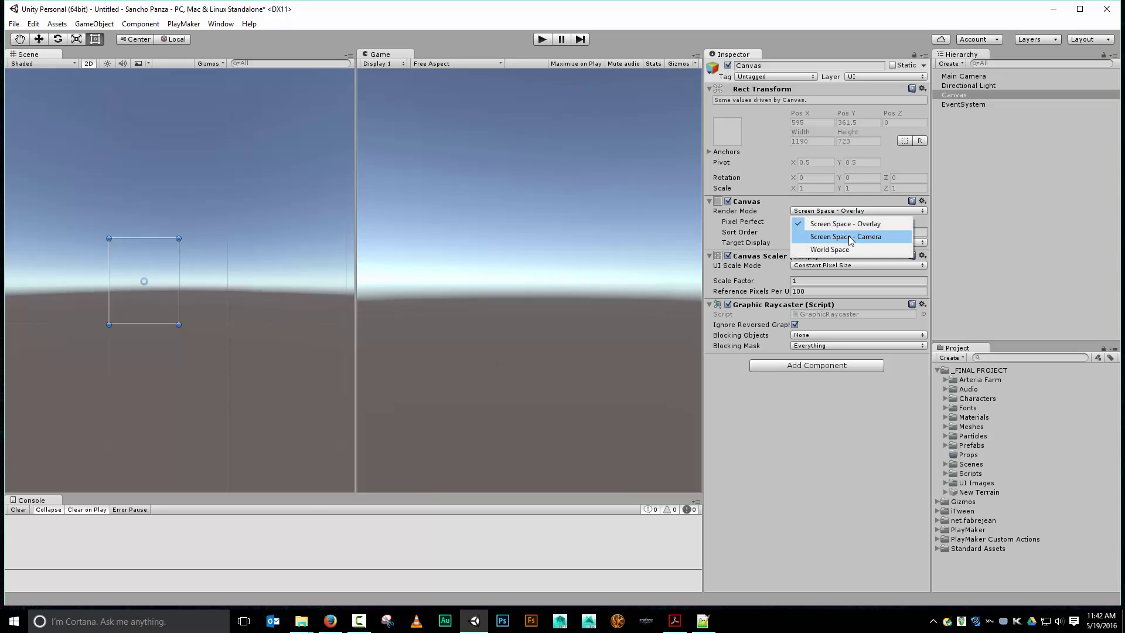
left_click(849, 237)
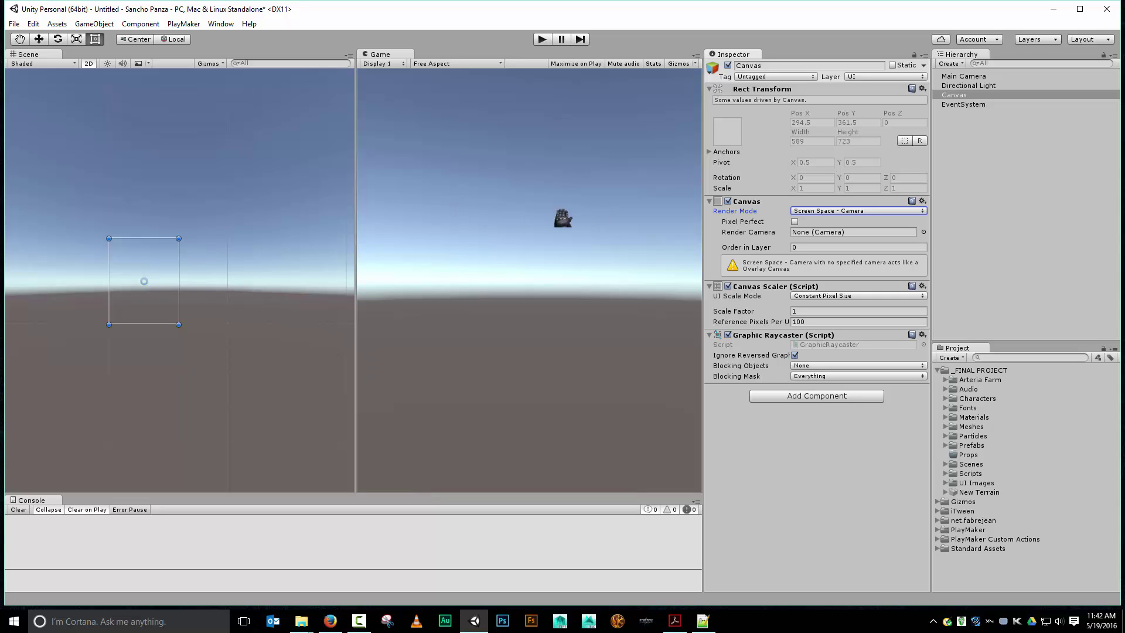
left_click(877, 210)
left_click(832, 250)
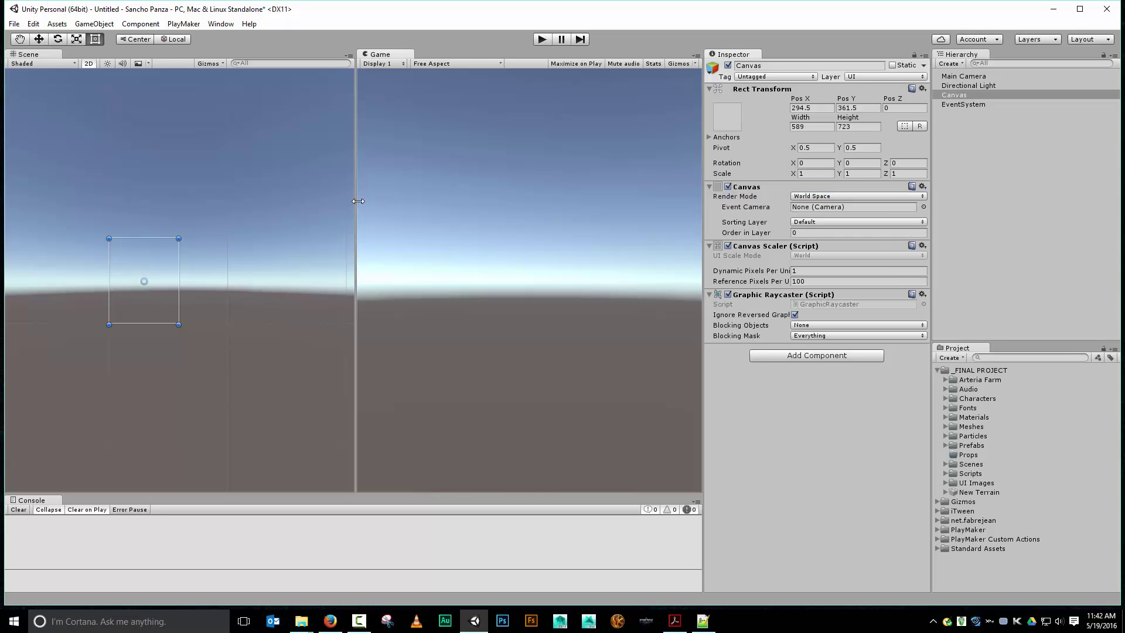
mouse_move(356, 202)
left_mouse_down()
mouse_move(579, 214)
mouse_move(202, 215)
mouse_move(349, 195)
left_mouse_up()
Step: Test Screen Space - Camera while resizing the Game view, and return the Canvas render mode to Screen Space - Overlay
left_click(911, 196)
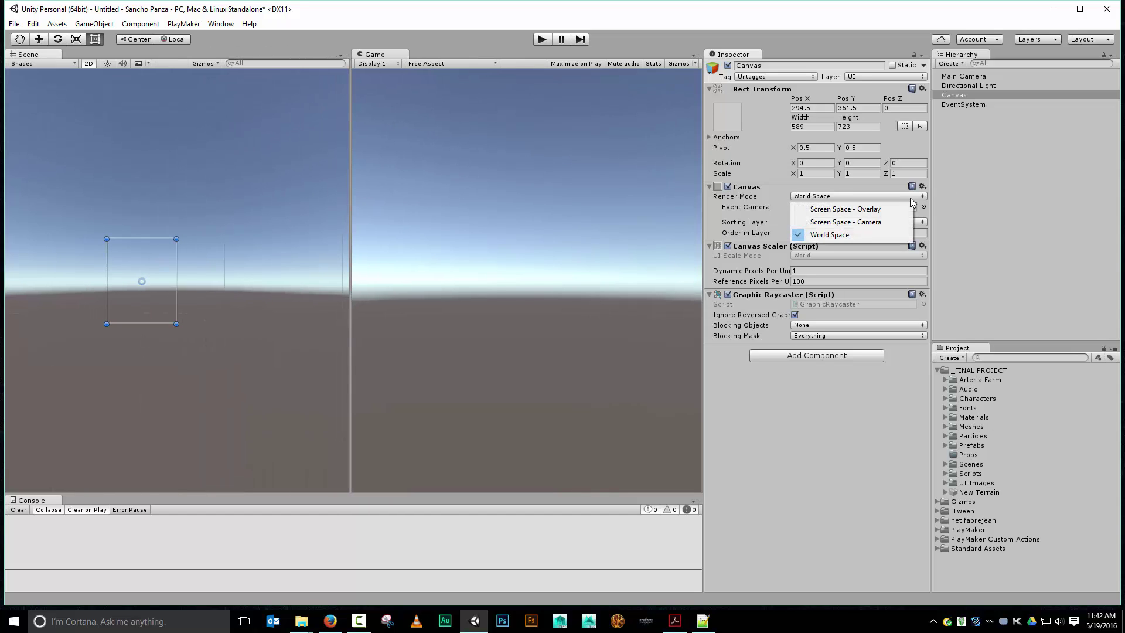
left_click(867, 225)
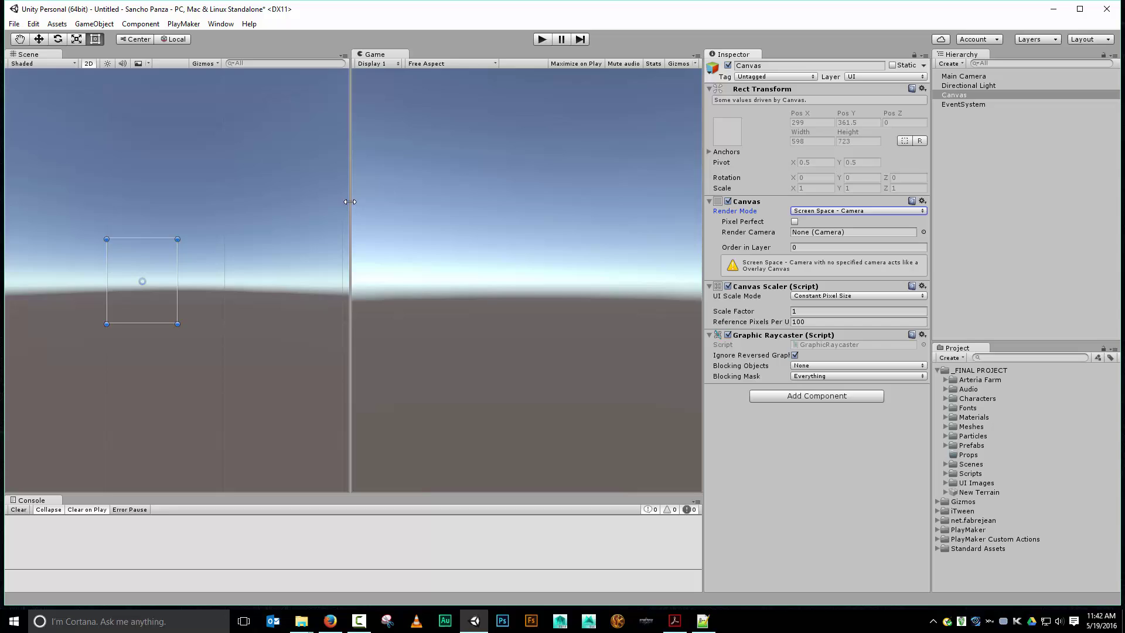
left_click_drag(350, 201, 368, 221)
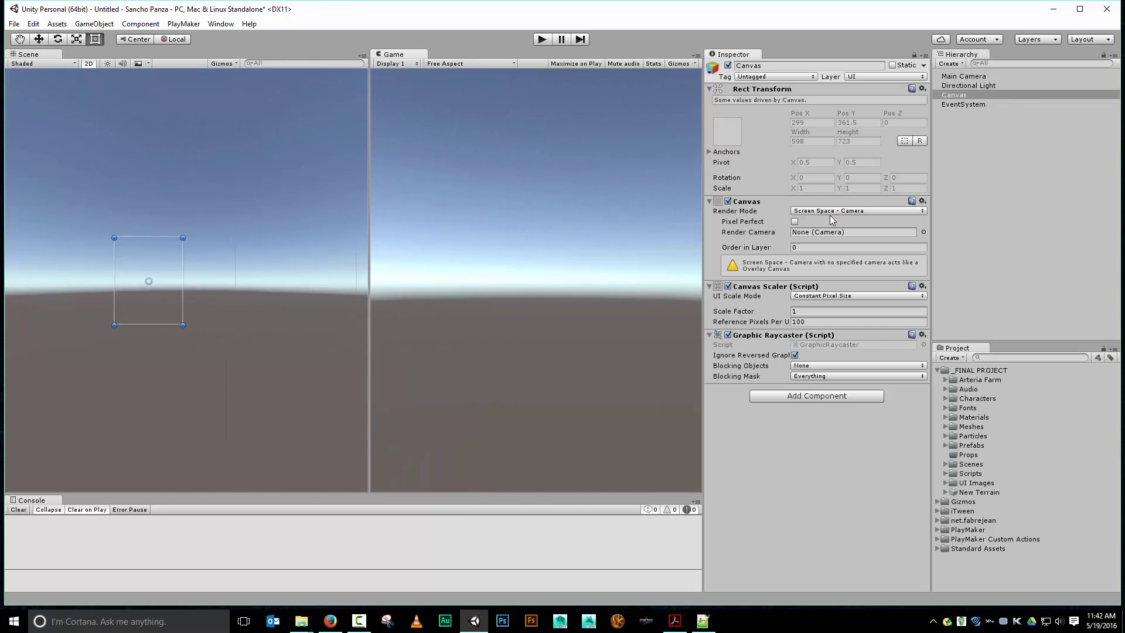
left_click(864, 213)
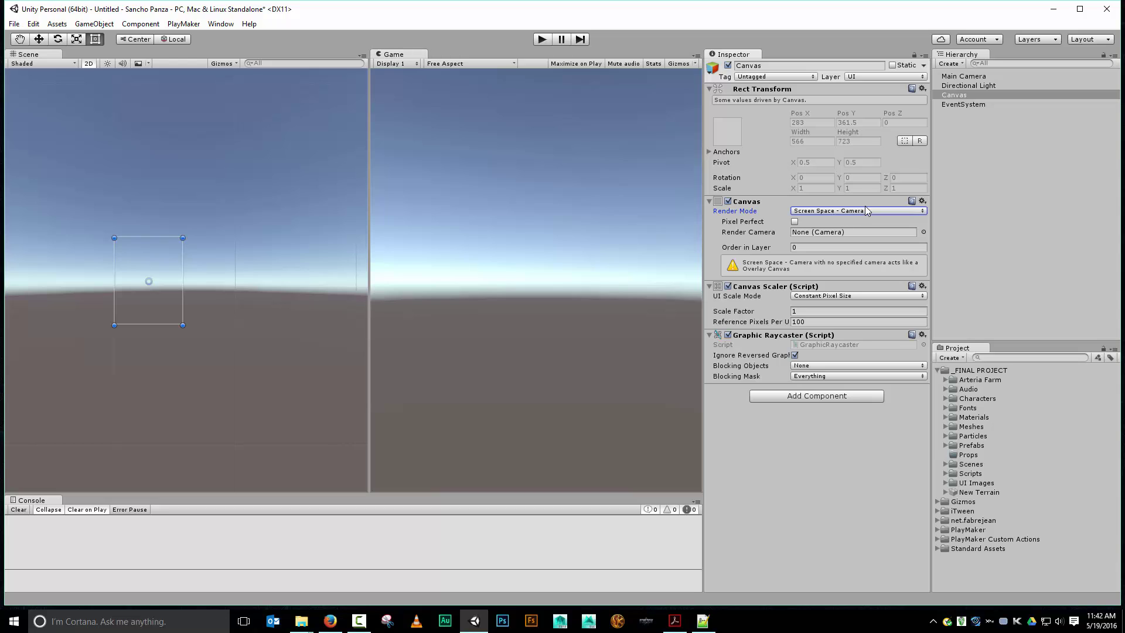
left_click(869, 224)
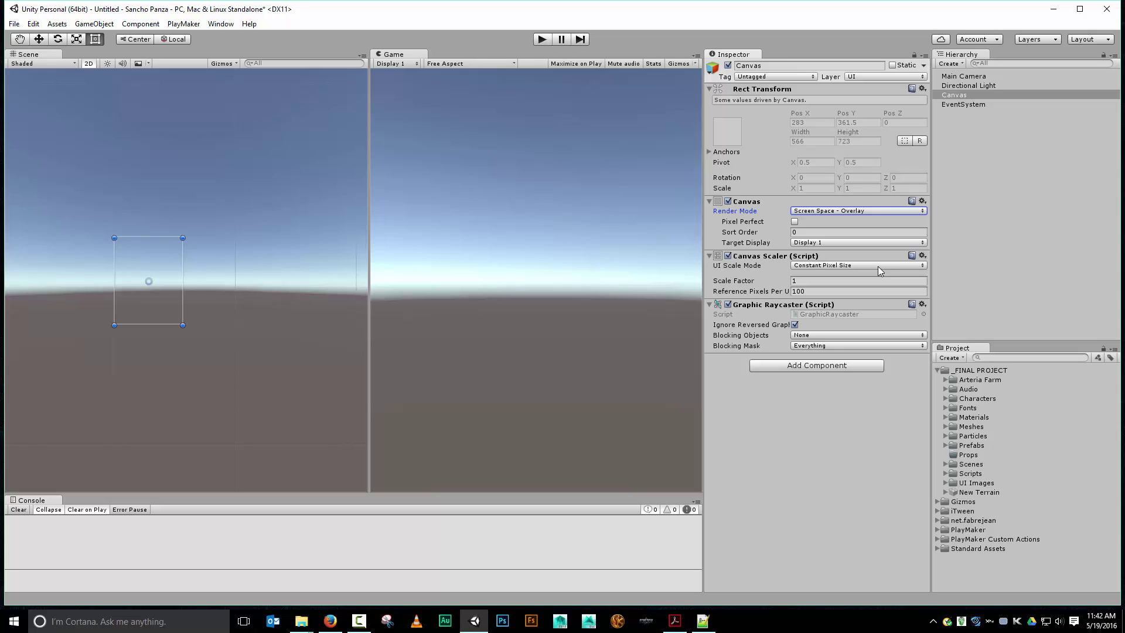
left_click(878, 267)
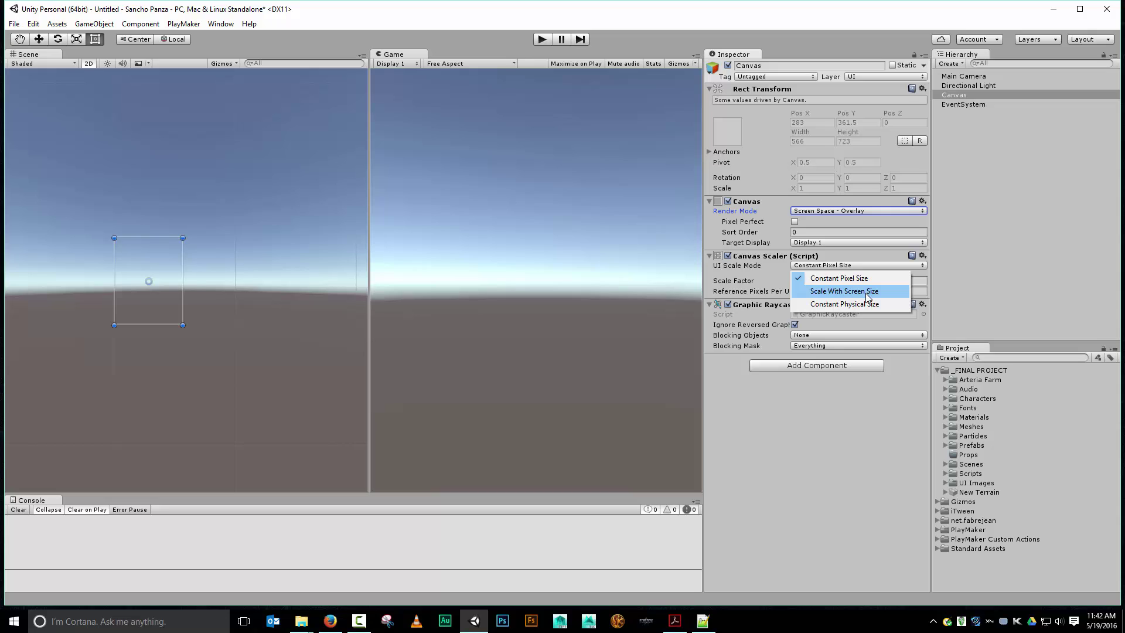
left_click(855, 46)
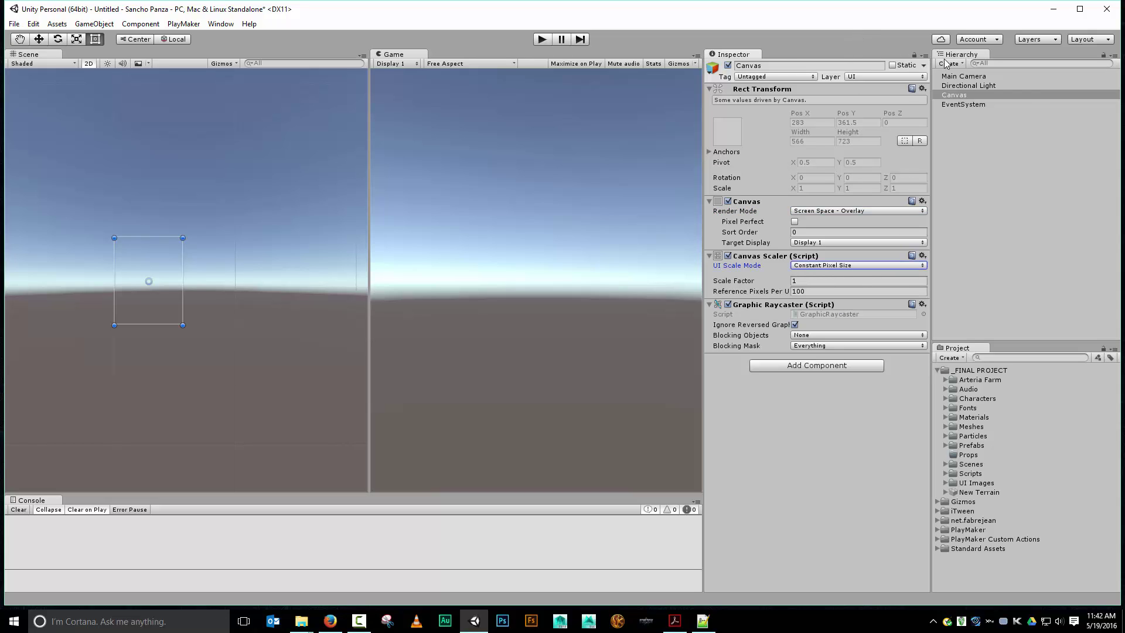
Step: Add a UI Text object under the Canvas and set its content to "This is my new text"
left_click(956, 96)
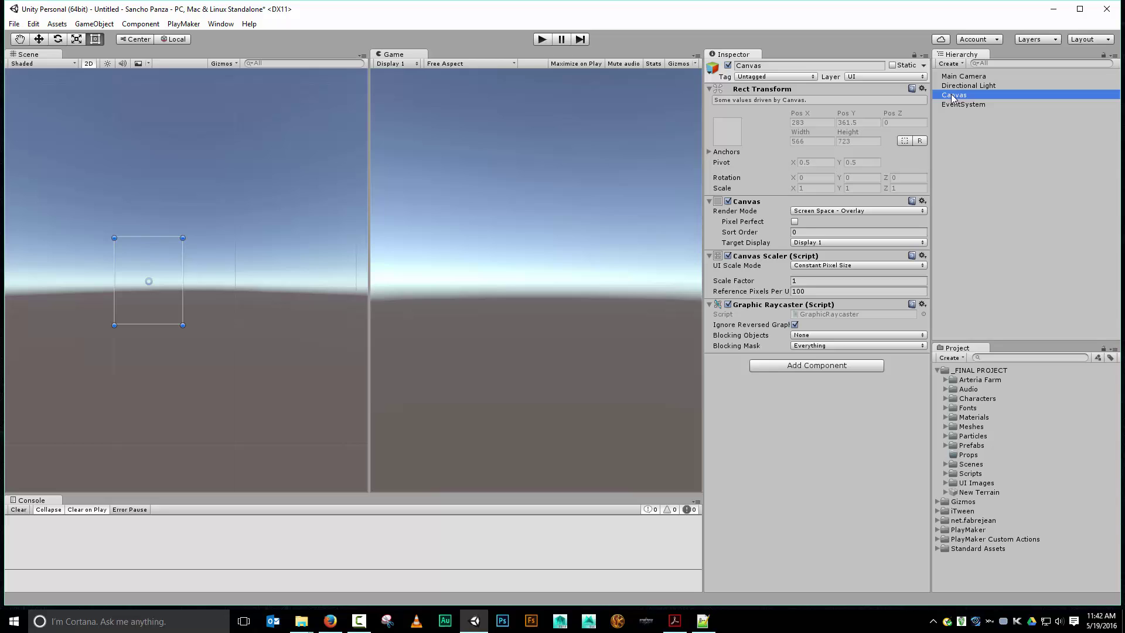
right_click(962, 93)
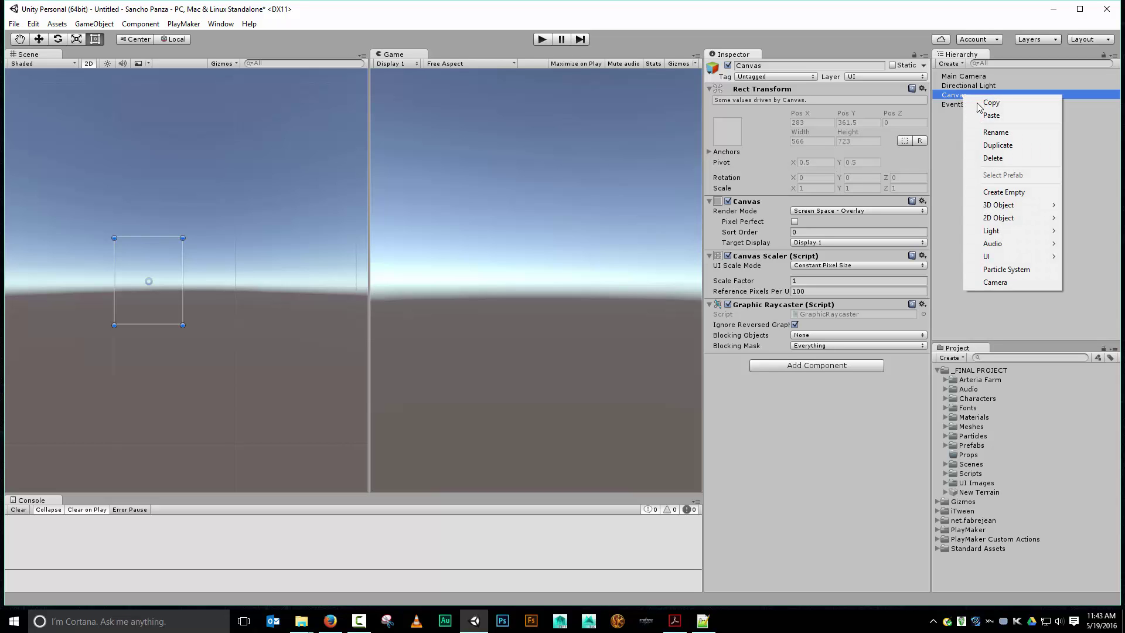
mouse_move(1011, 258)
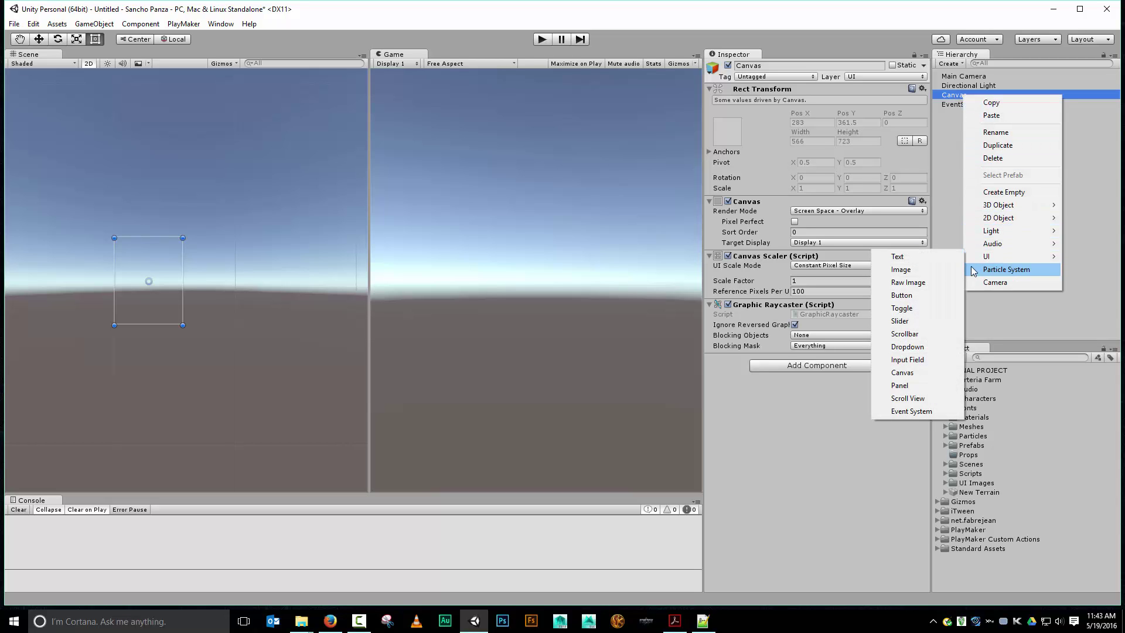
left_click(927, 260)
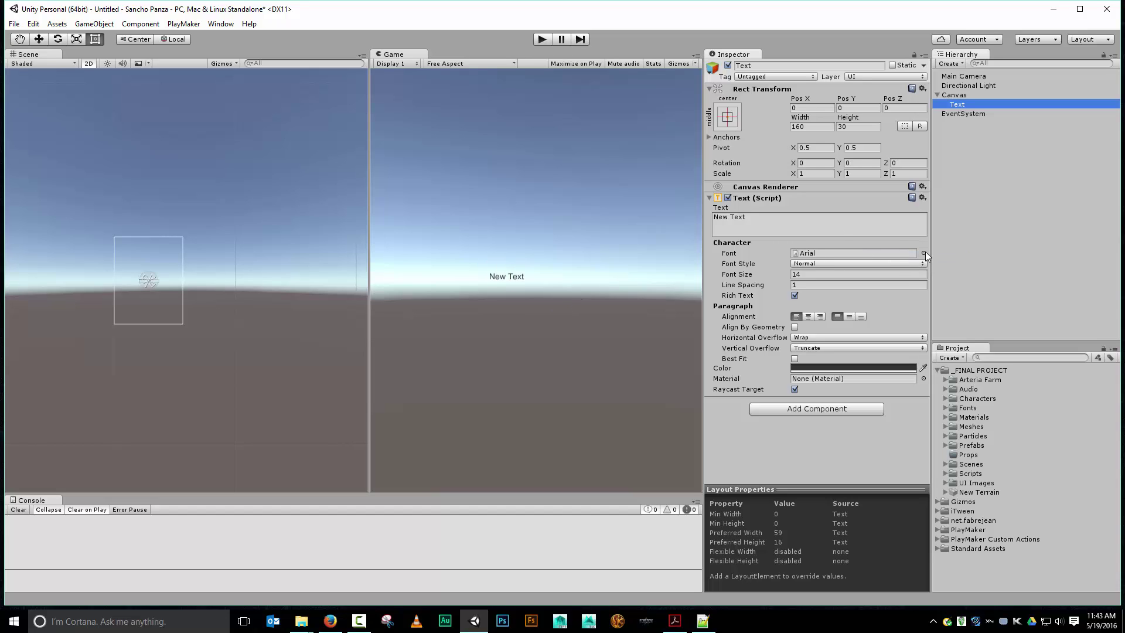
left_click(817, 216)
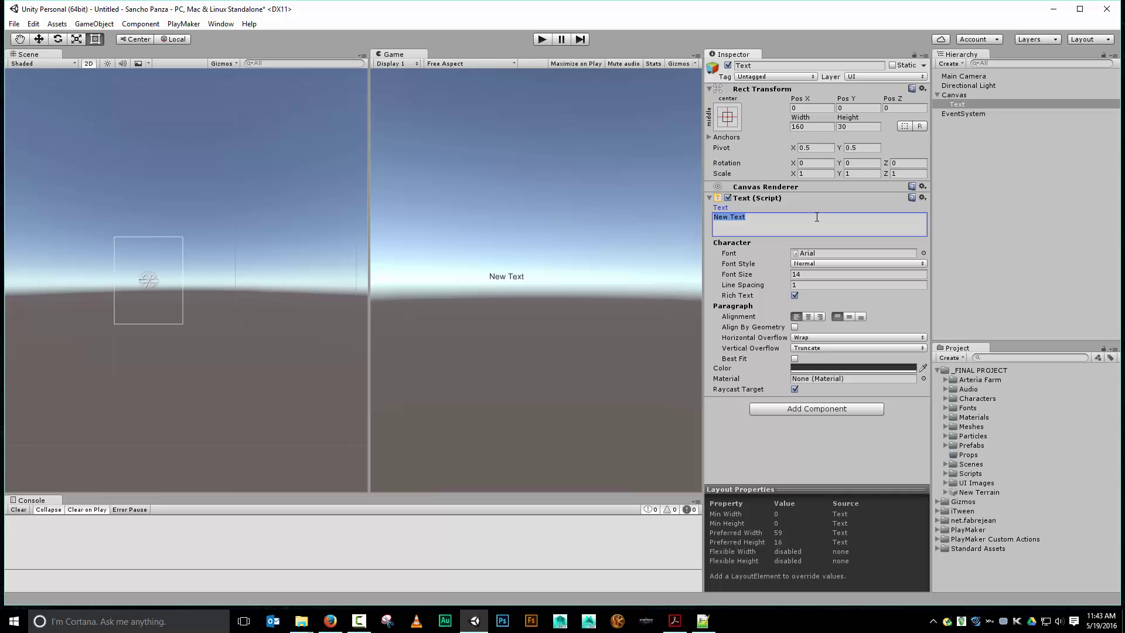
type("This is my new tex")
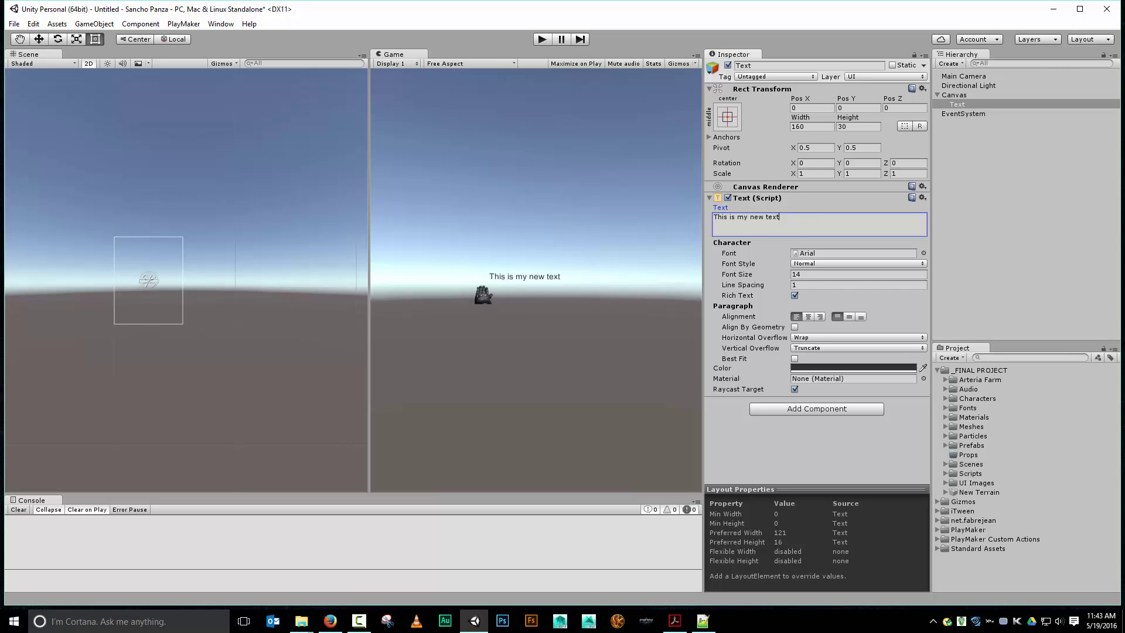
Step: Run the scene and test the text's placement by narrowing and widening the Game view
left_click(541, 39)
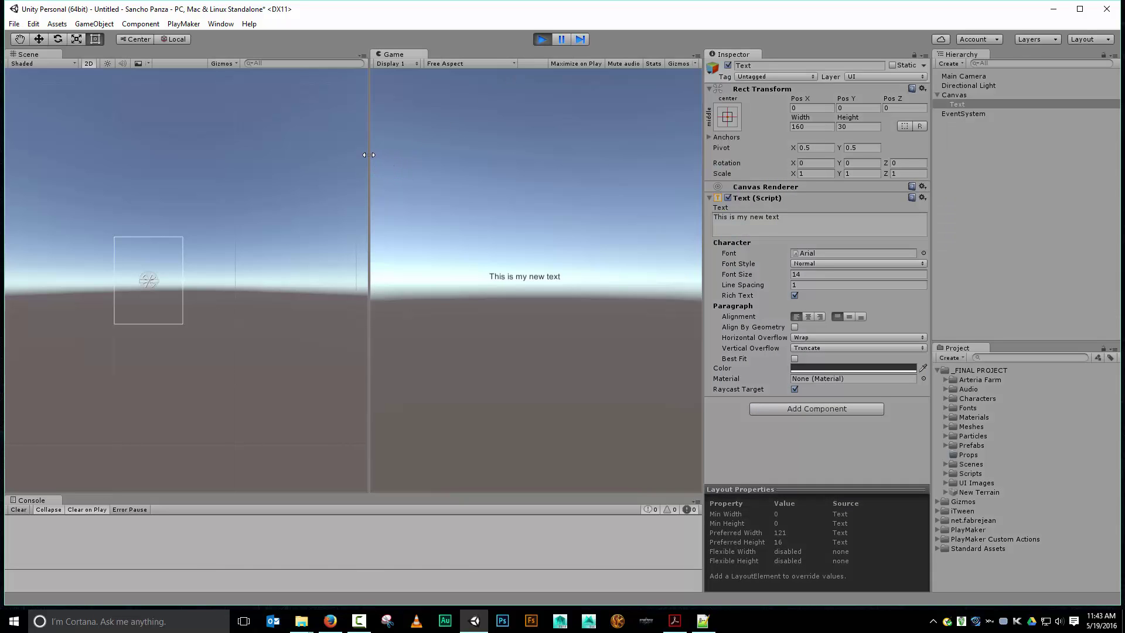
left_click_drag(369, 154, 622, 151)
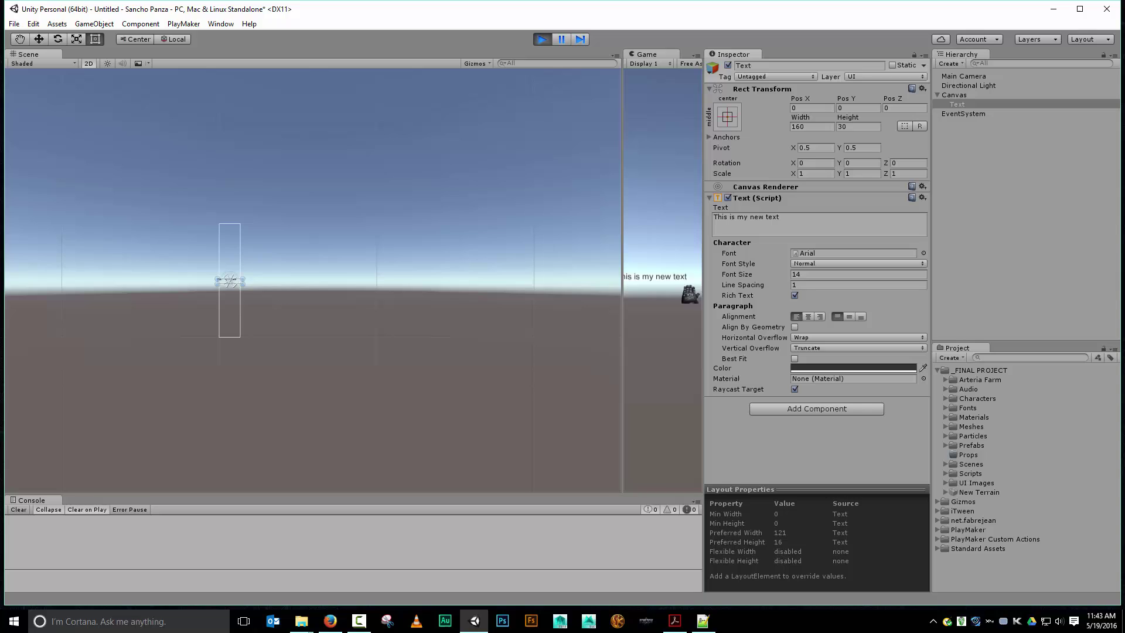
left_click_drag(621, 208, 373, 187)
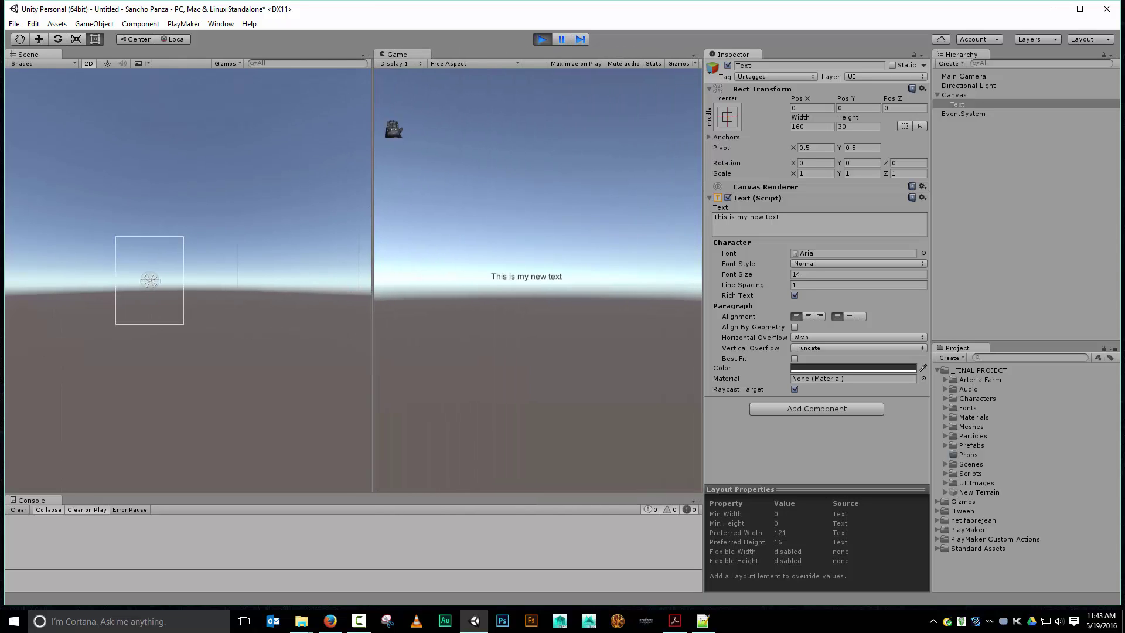
Step: Undock the Game view into a floating window and test the text at wide, flat and small window sizes
left_click_drag(389, 56, 402, 212)
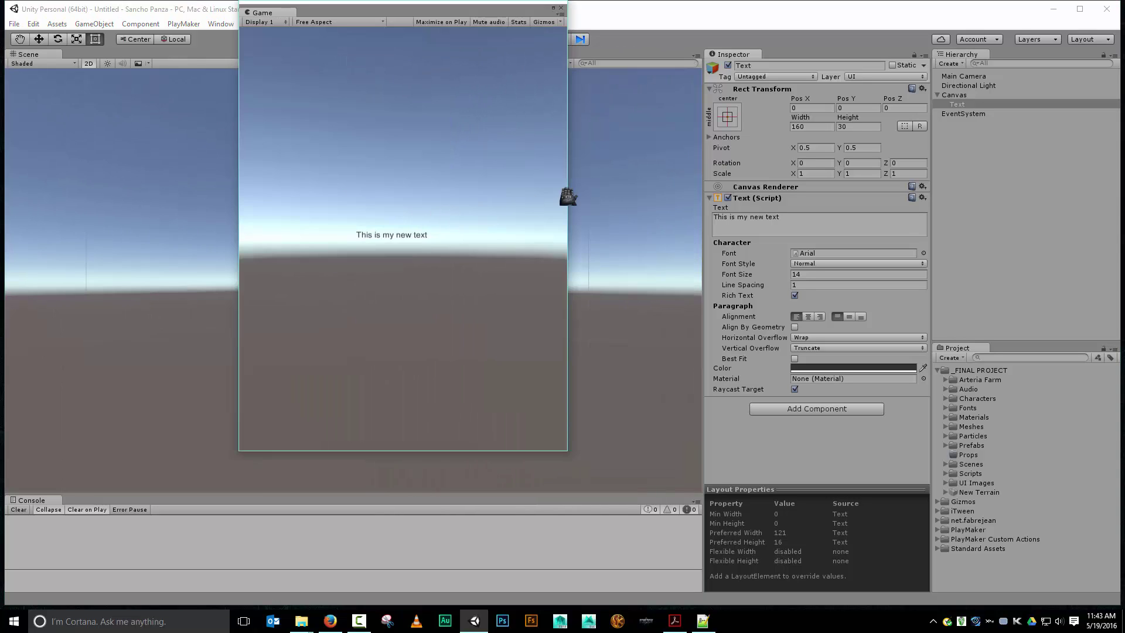
left_click_drag(569, 195, 1043, 232)
left_click_drag(625, 8, 470, 319)
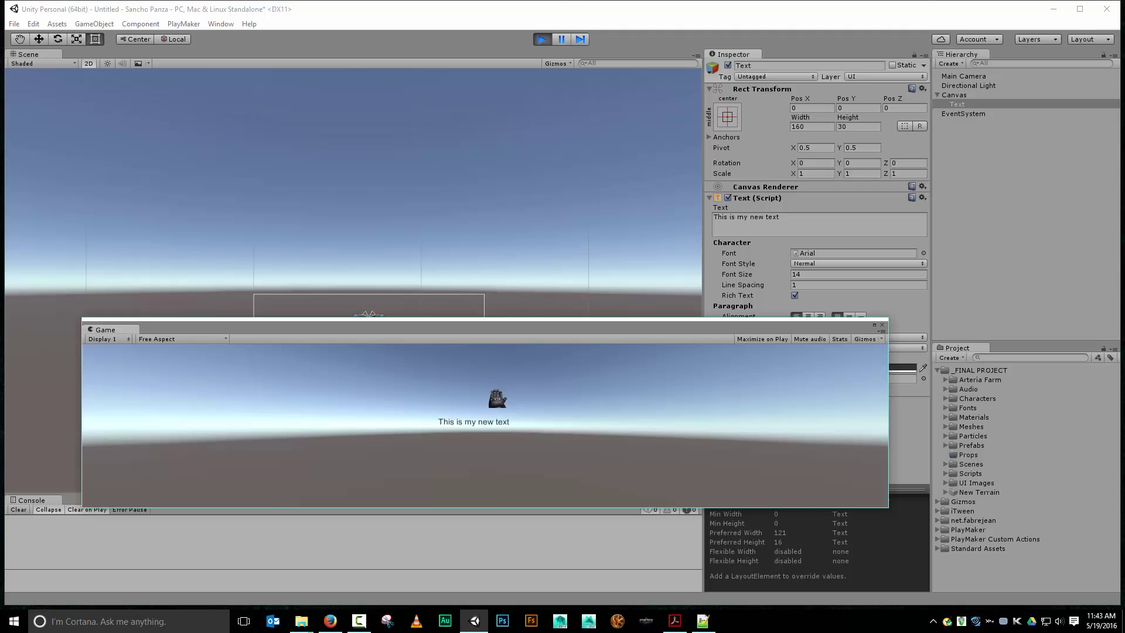
left_click_drag(482, 513, 484, 417)
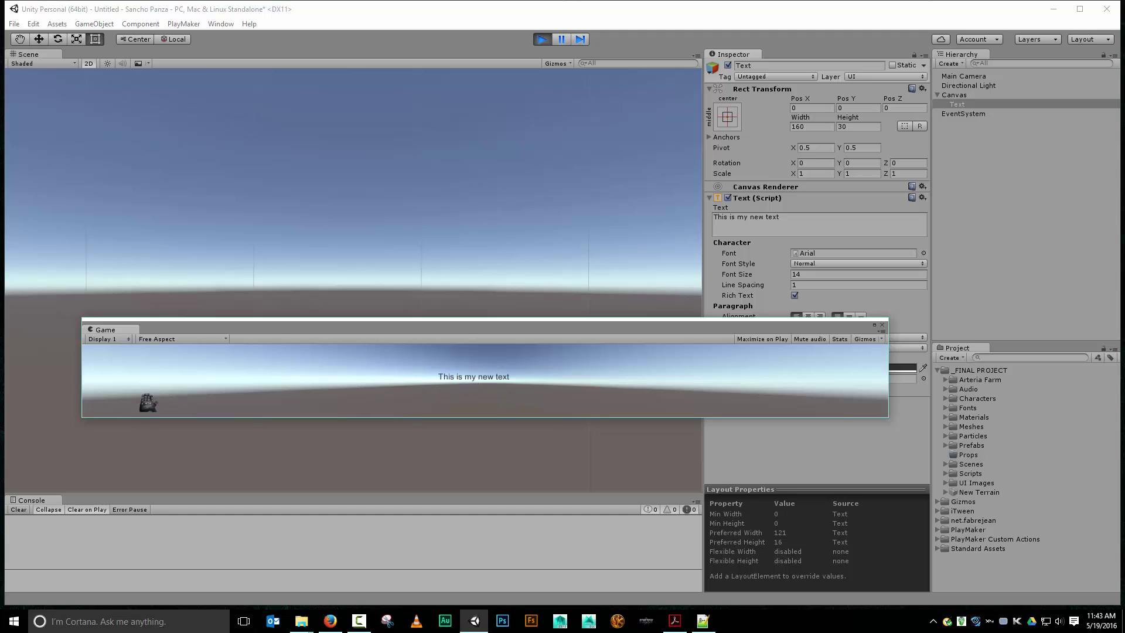
left_click_drag(82, 380, 553, 379)
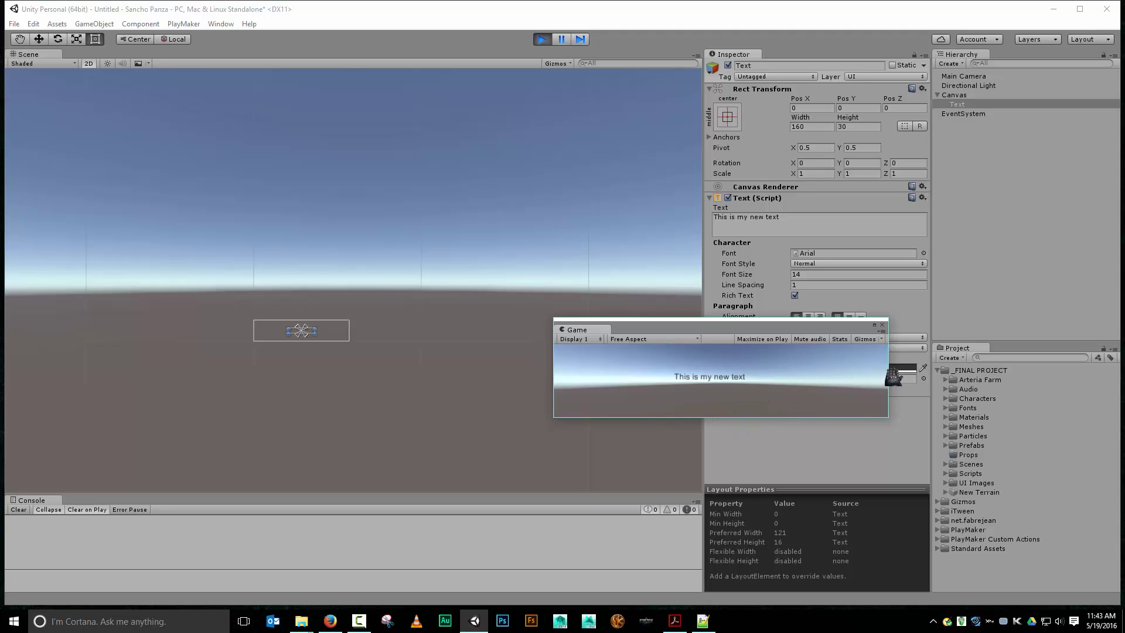
left_click_drag(888, 378, 691, 404)
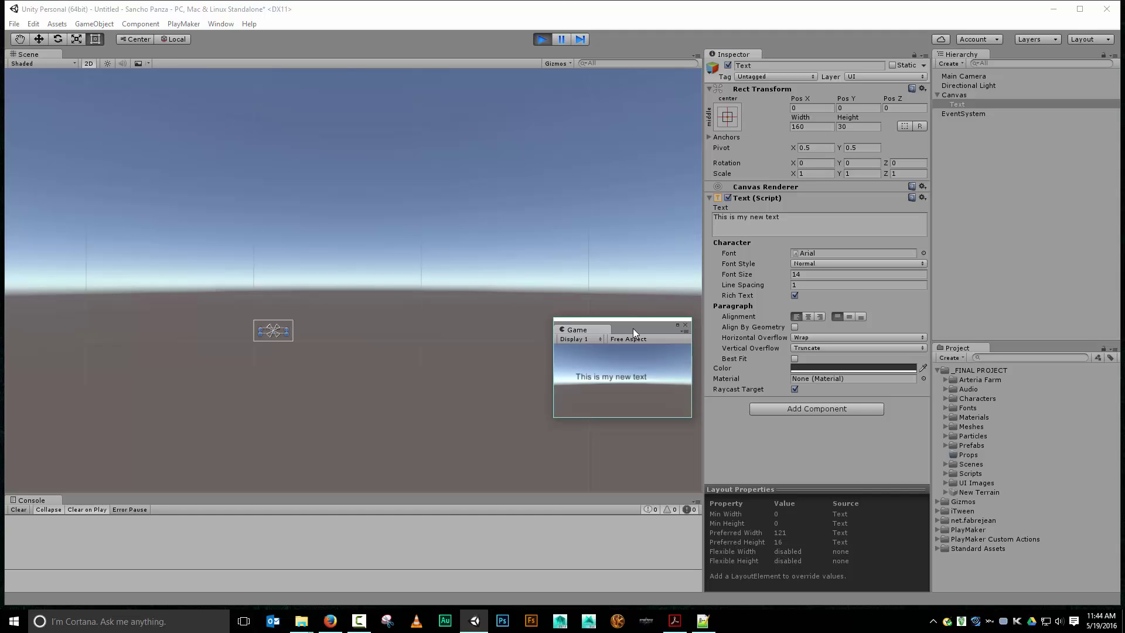
Step: Move the floating Game window over the Scene view and enlarge it in height and width
left_click_drag(634, 330, 374, 165)
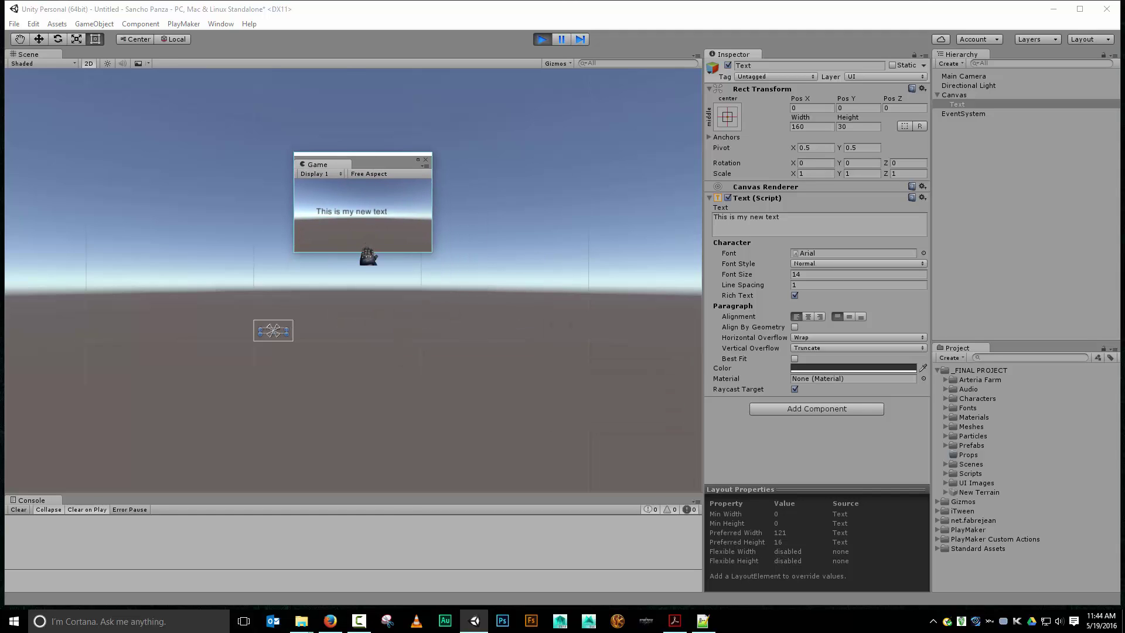
left_click_drag(359, 254, 358, 503)
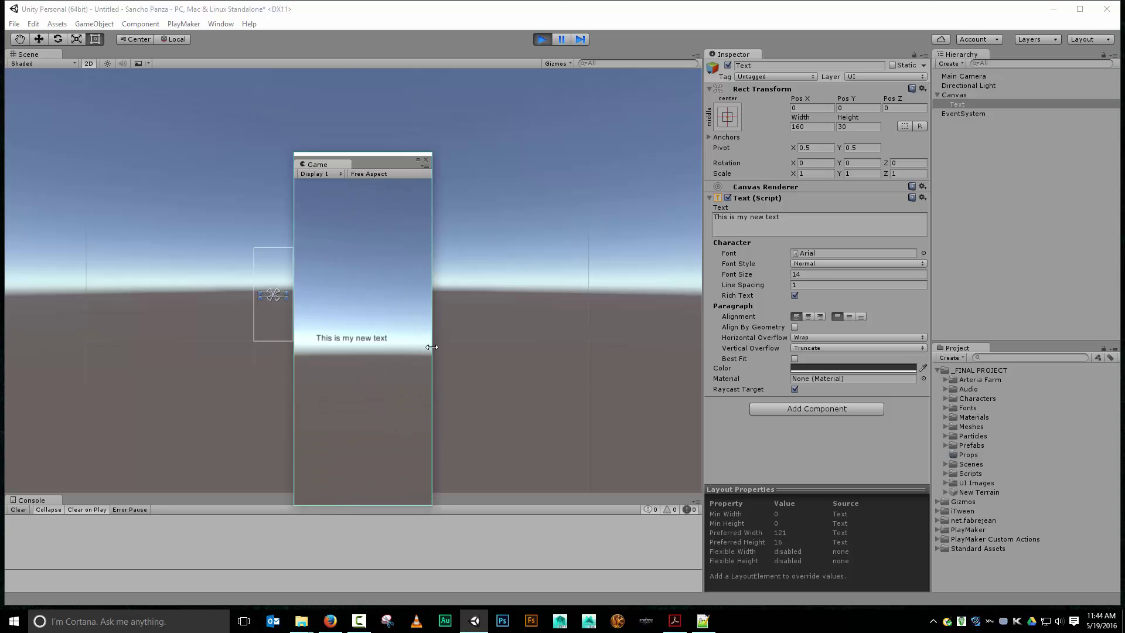
left_click_drag(431, 354, 860, 351)
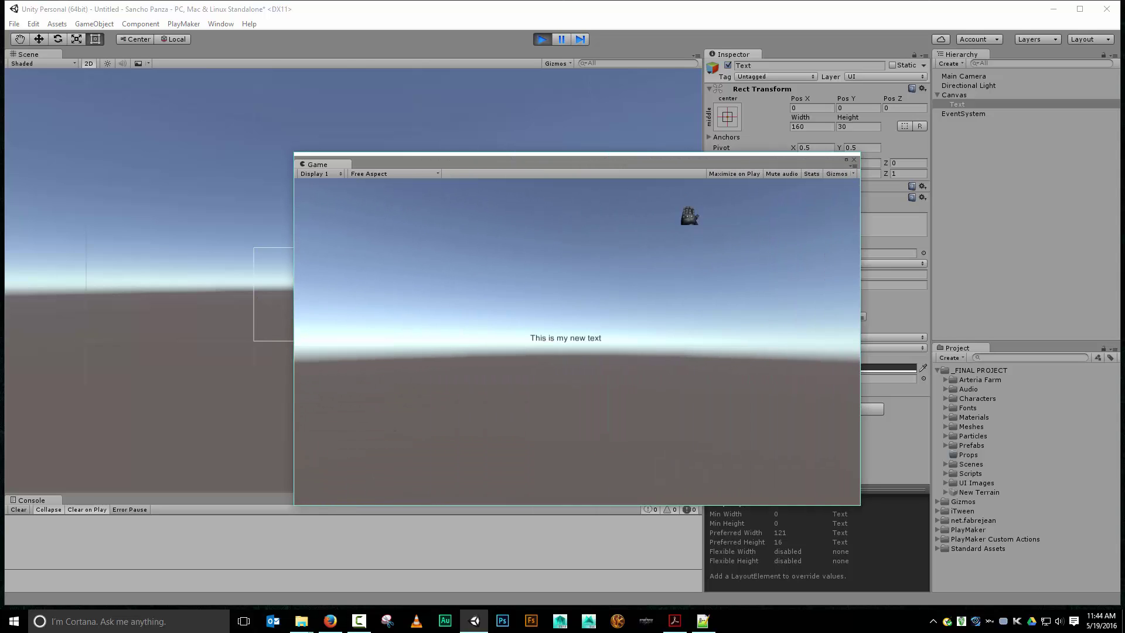
left_click_drag(659, 167, 487, 125)
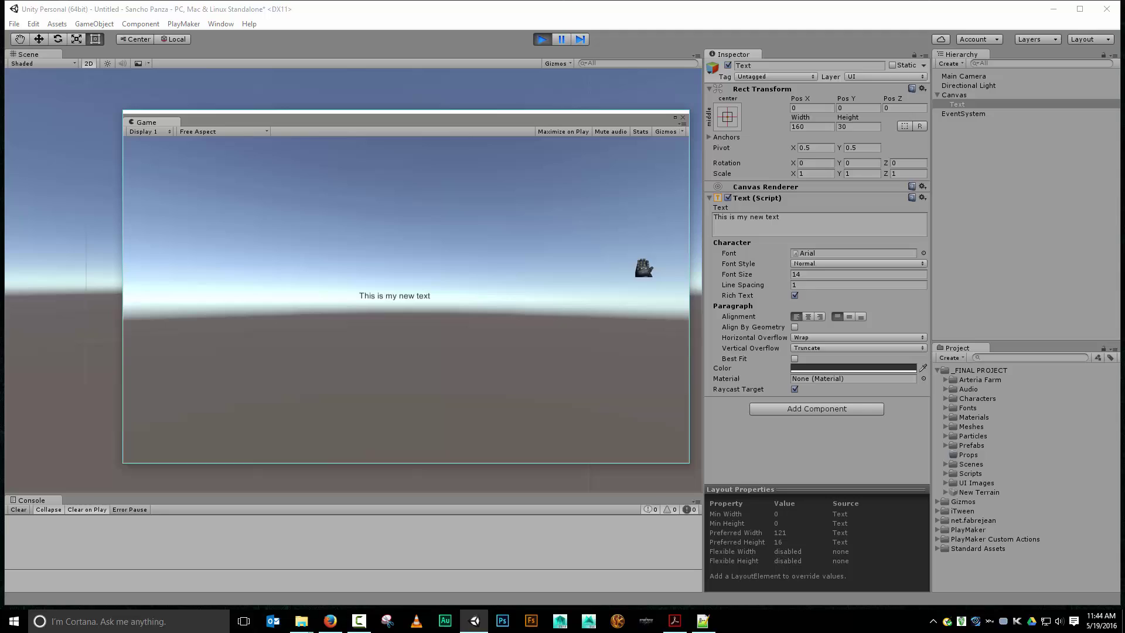
Step: Set the Canvas Scaler's UI Scale Mode to Scale With Screen Size
left_click(954, 94)
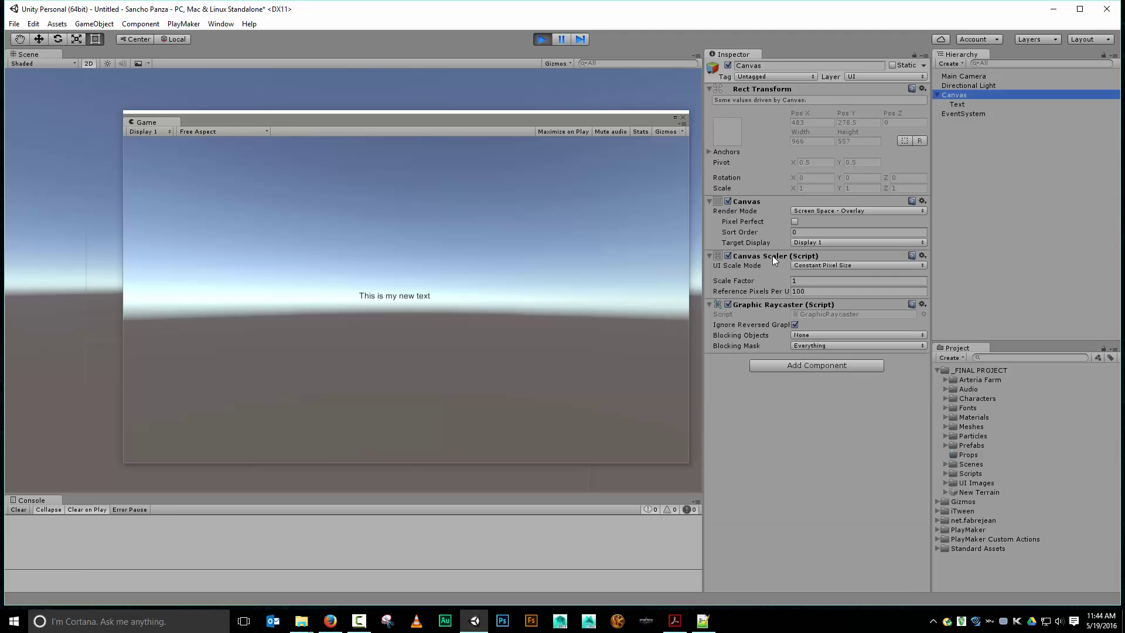
left_click(881, 265)
left_click(863, 291)
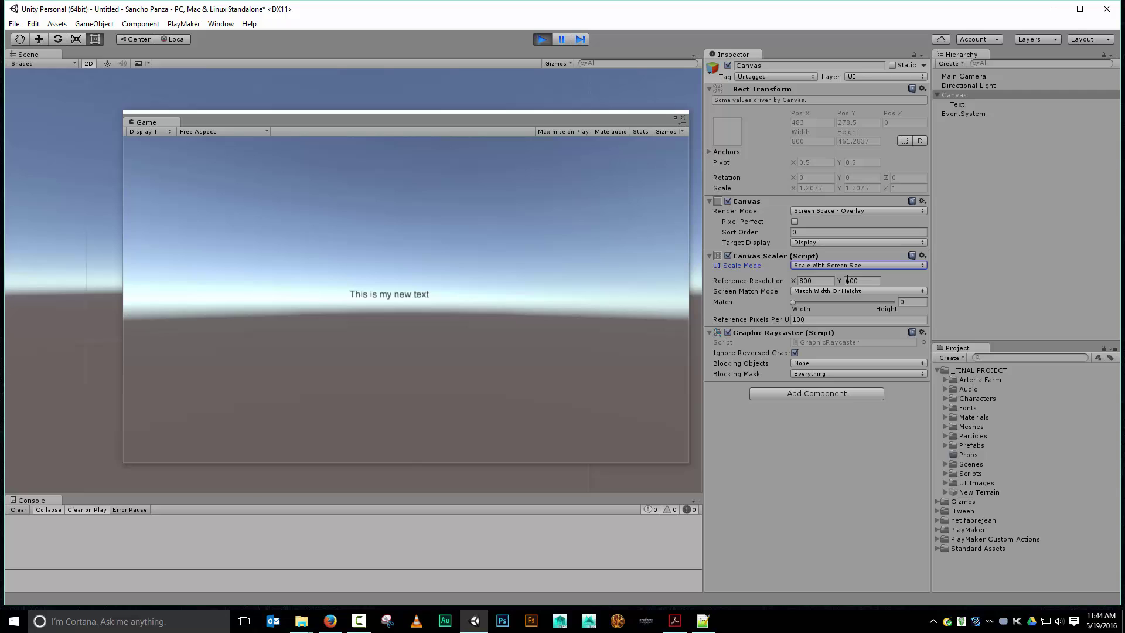
Step: Turn on Best Fit for the canvas text and test it by narrowing and widening the Game window
left_click(959, 106)
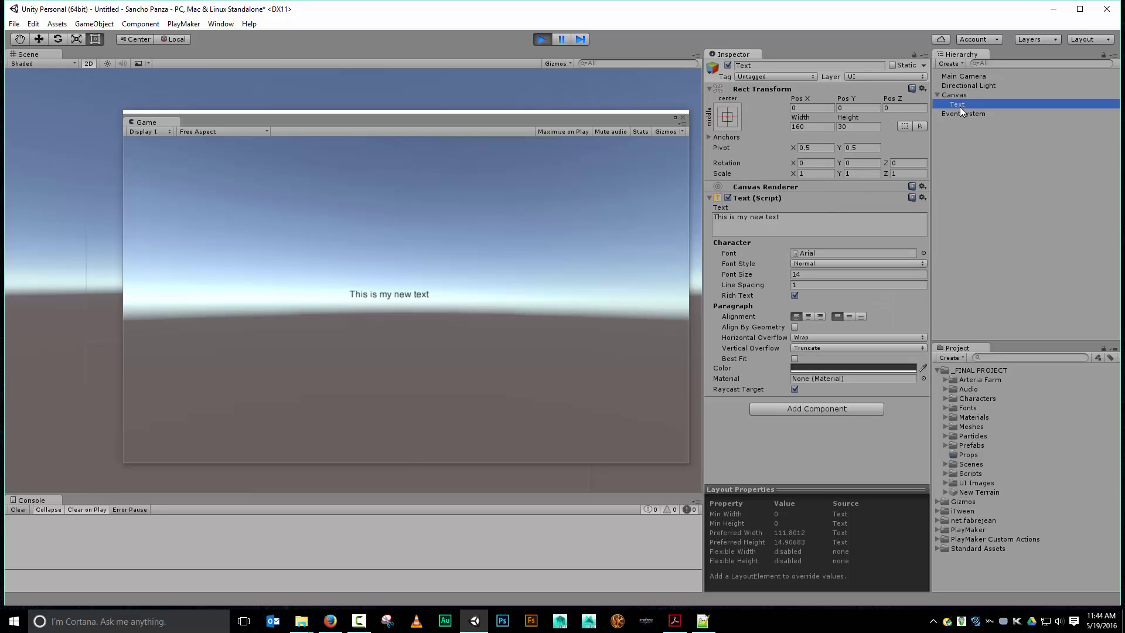
left_click(794, 359)
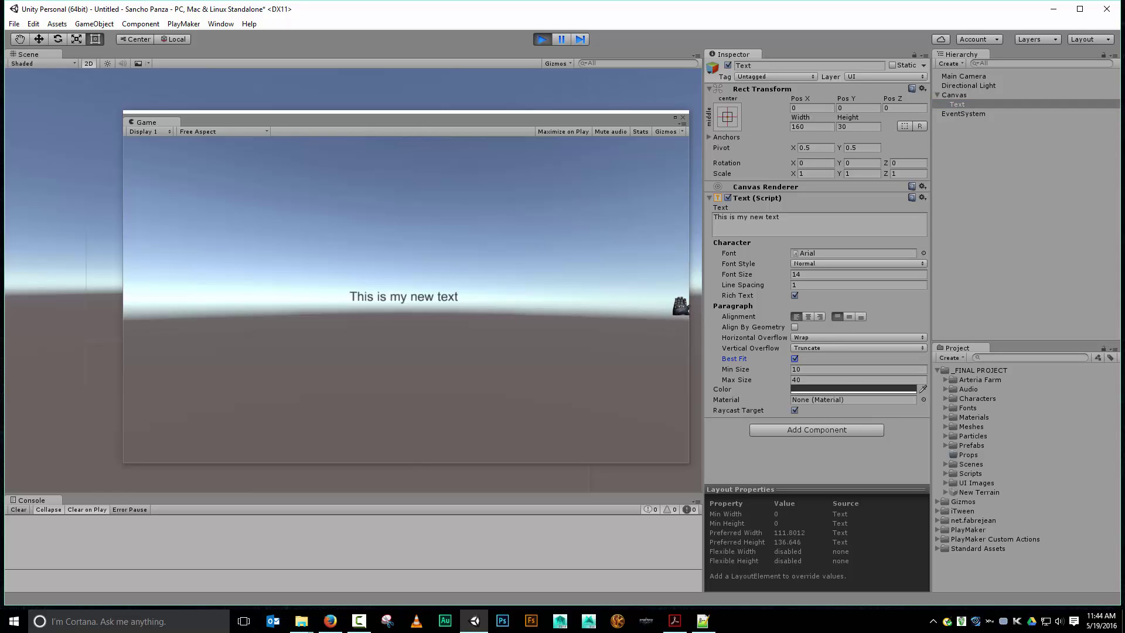
left_click_drag(680, 305, 376, 309)
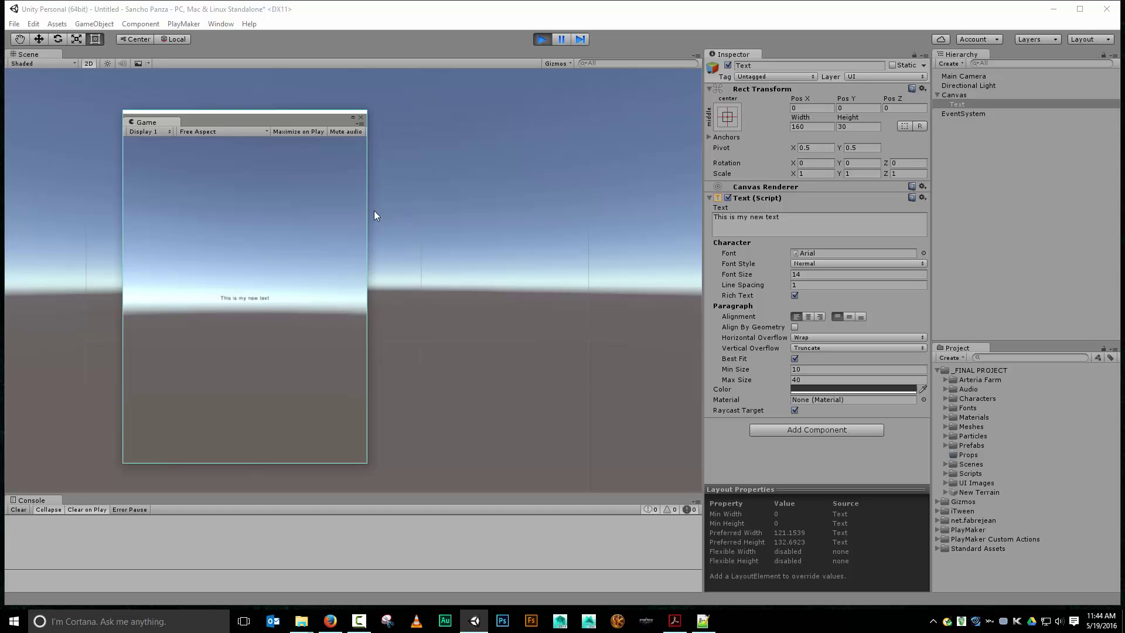
left_click_drag(368, 221, 722, 269)
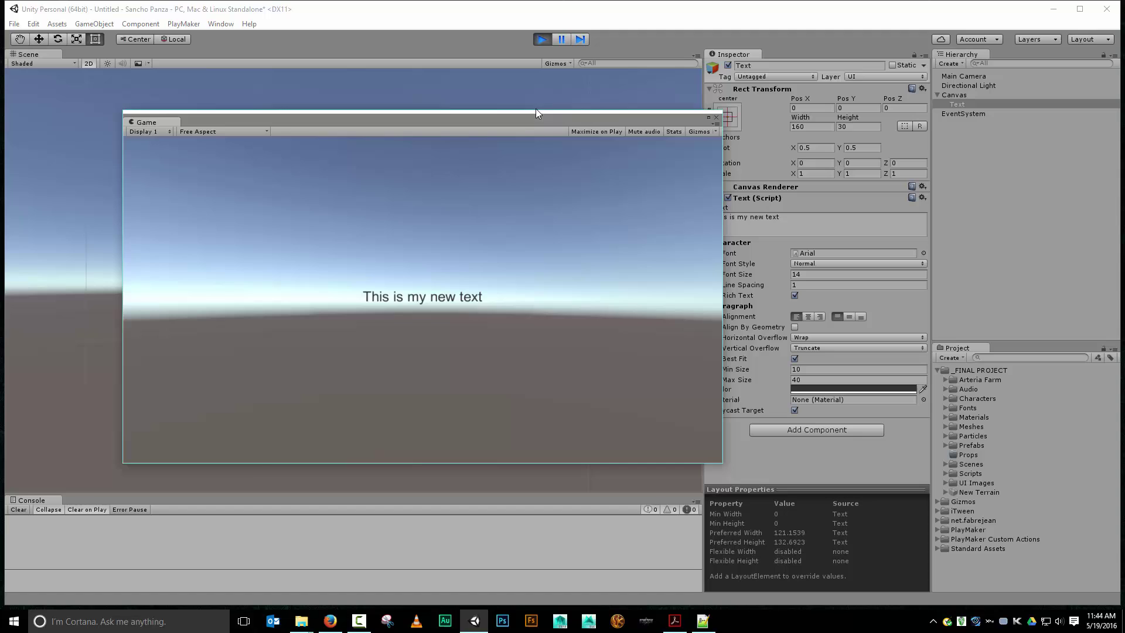
Step: Check how the best-fit text scales by flattening and narrowing the Game window, enlarging it, and placing it over the Scene view
left_click_drag(533, 114, 545, 359)
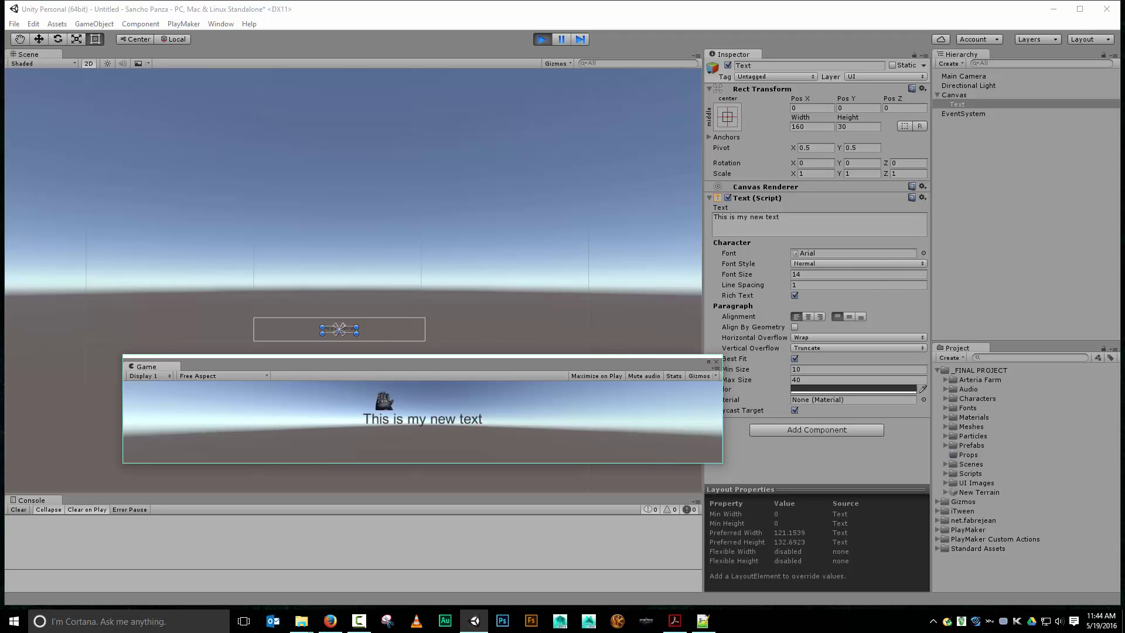
left_click_drag(435, 355, 459, 350)
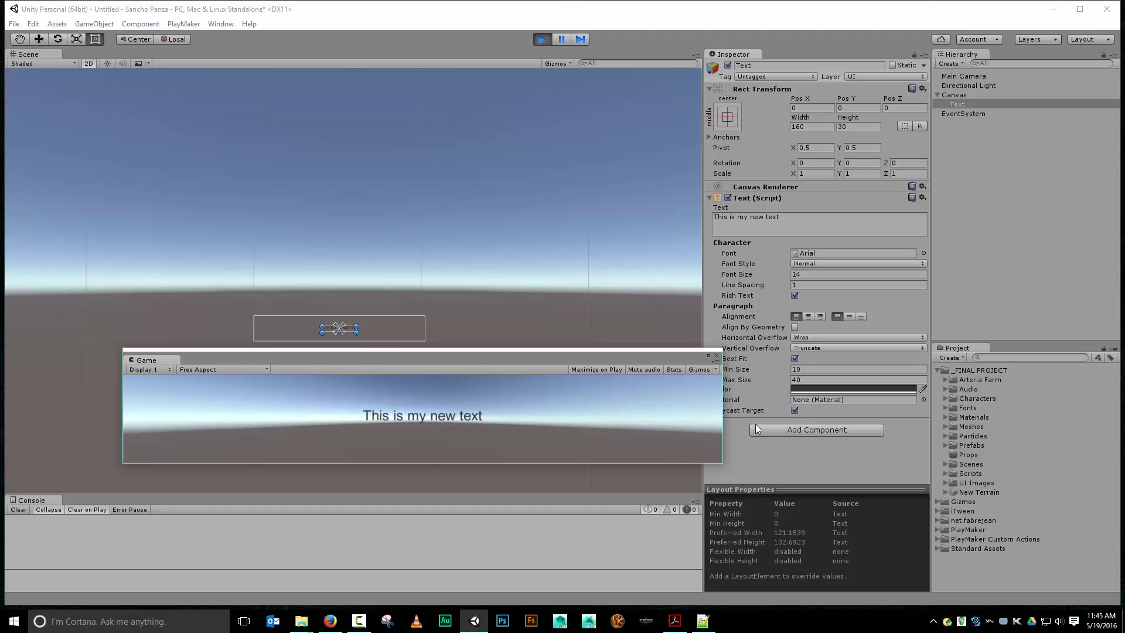
left_click_drag(723, 413, 497, 415)
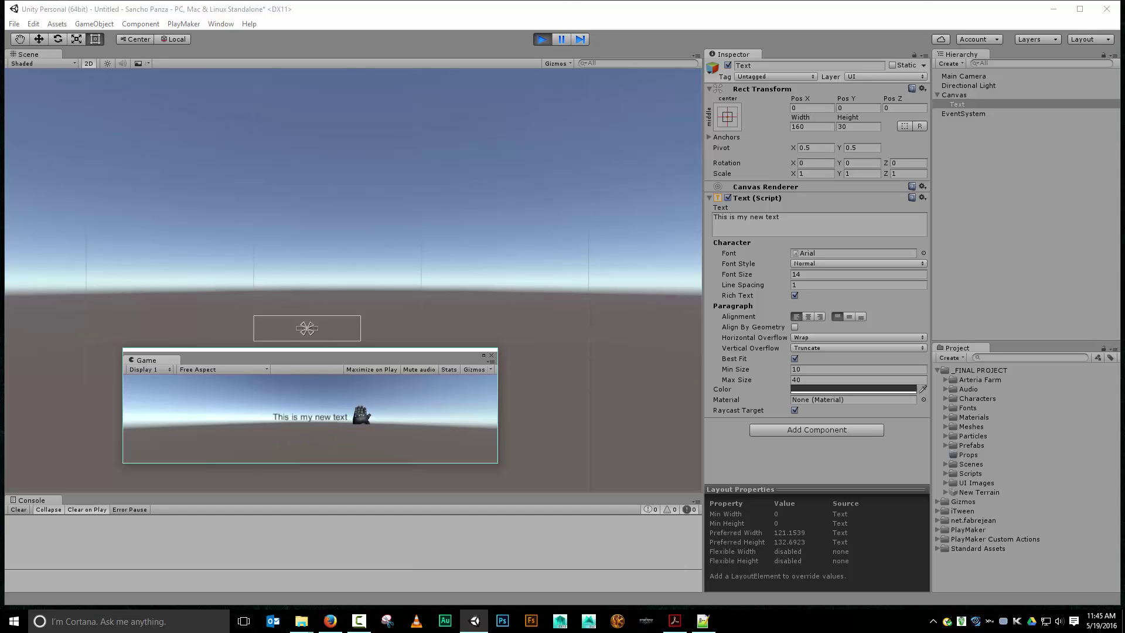
left_click_drag(364, 355, 423, 123)
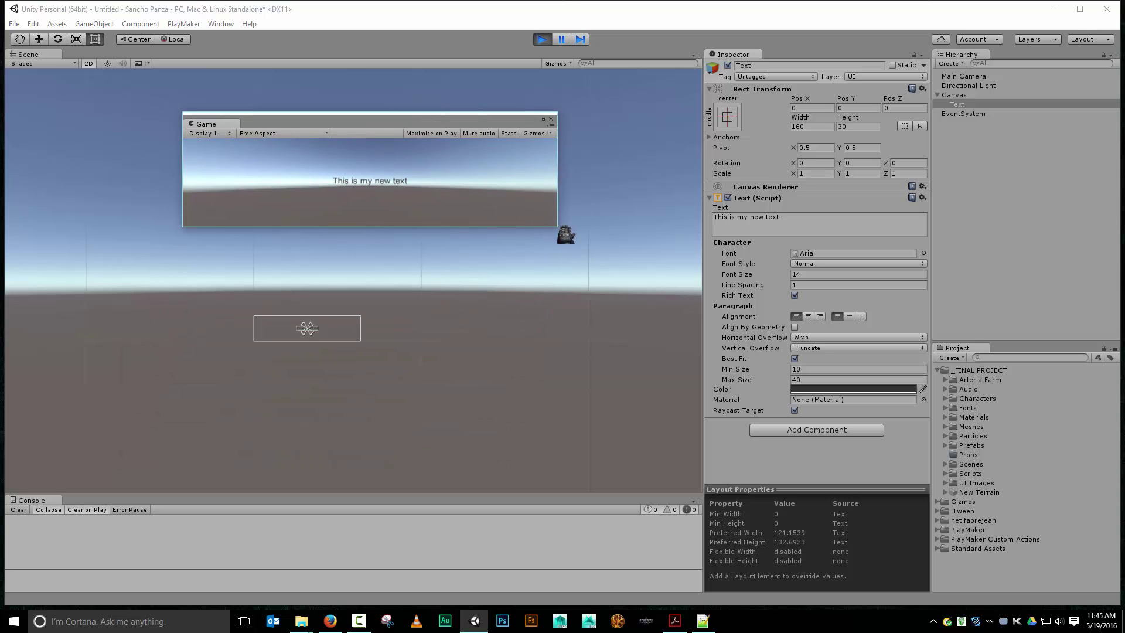
left_click_drag(557, 226, 768, 527)
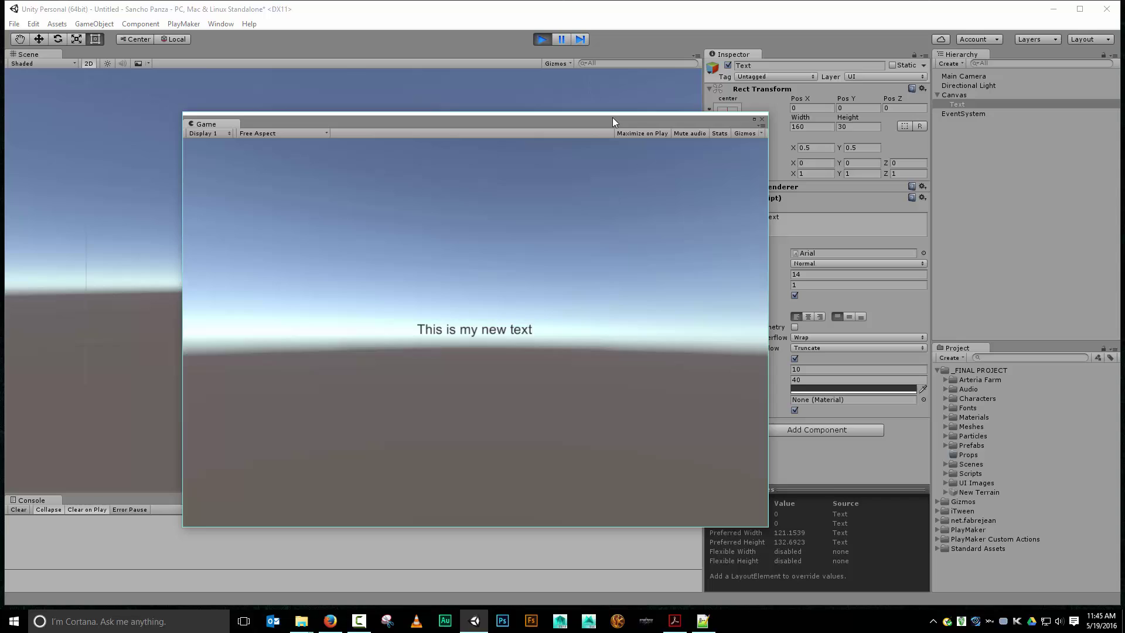
left_click_drag(613, 118, 537, 143)
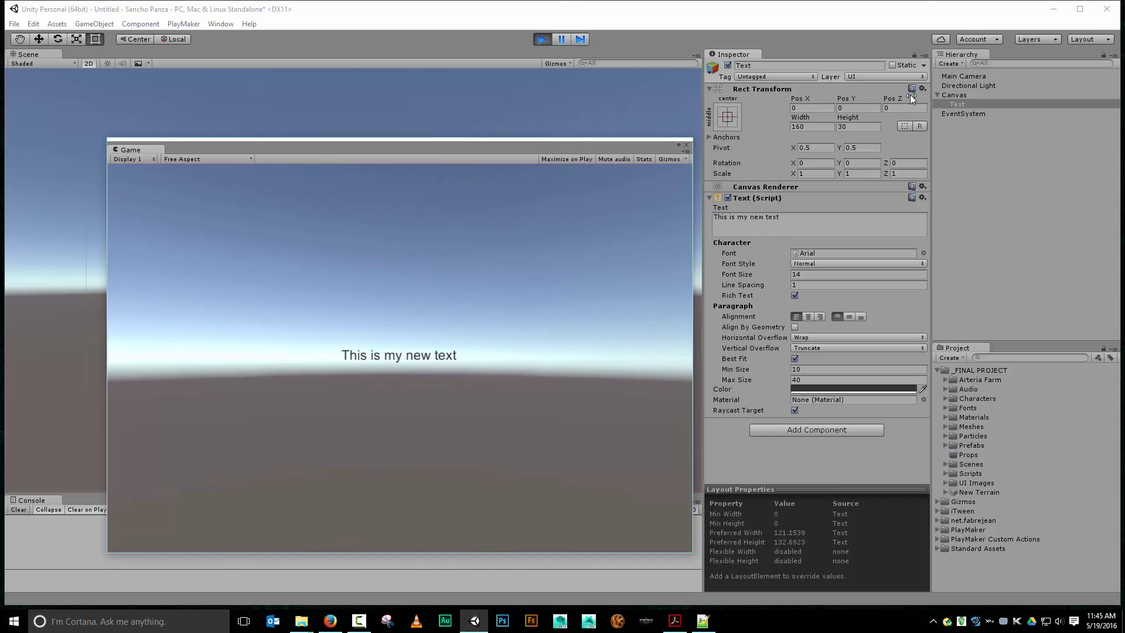
Step: Add a UI Image to the Canvas and move it to the canvas's upper-left area, at about X -281, Y 160
right_click(949, 95)
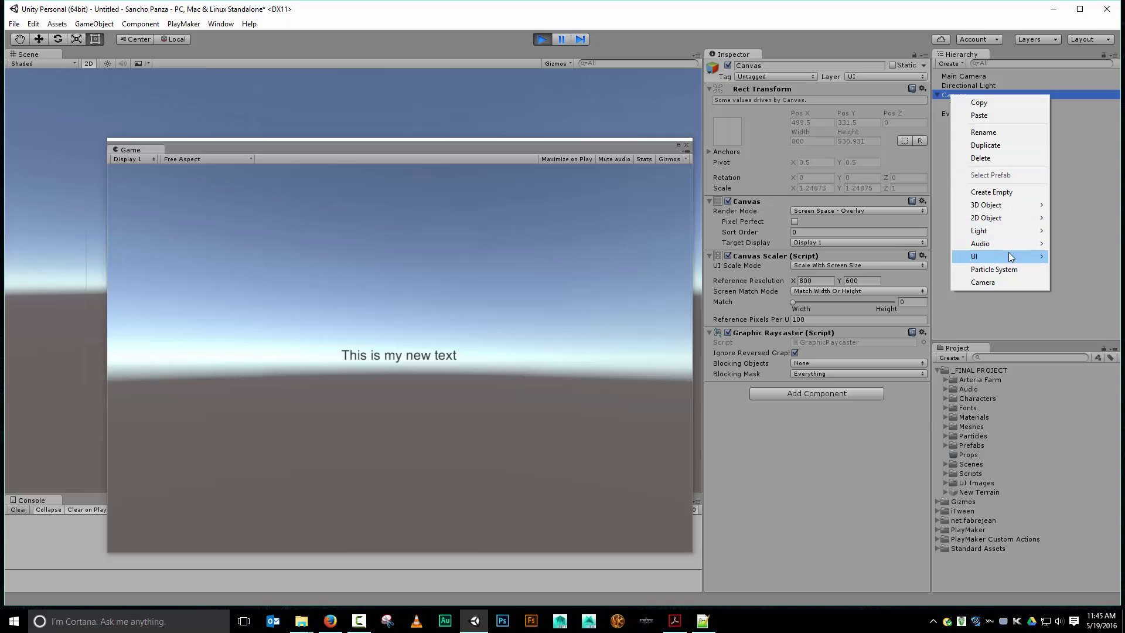
mouse_move(1008, 254)
left_click(923, 269)
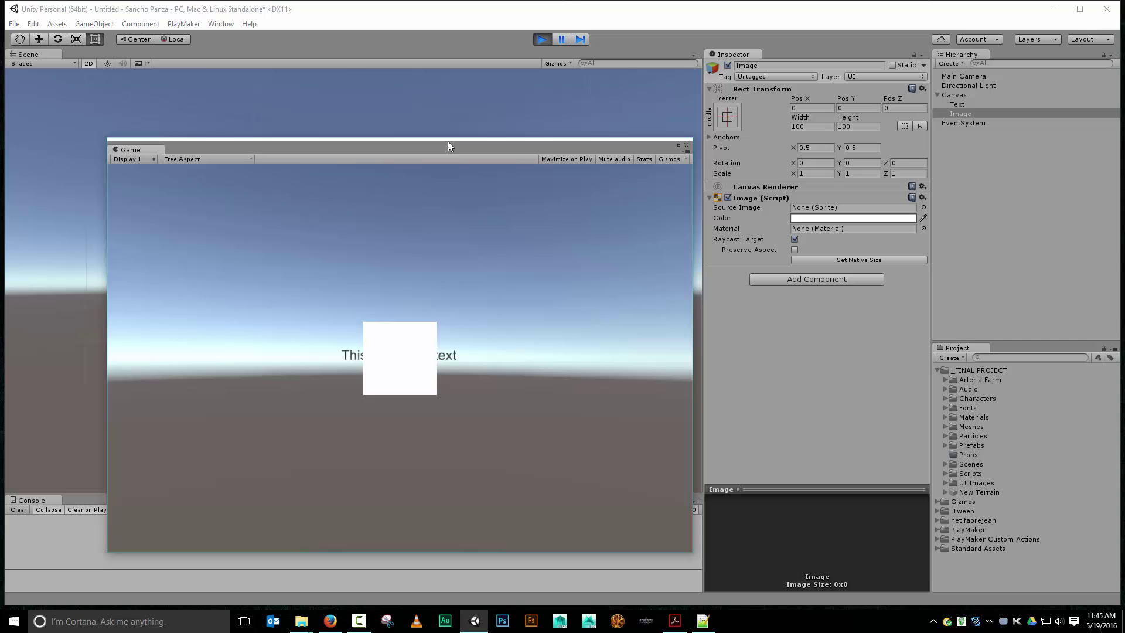
left_click_drag(447, 141, 1121, 163)
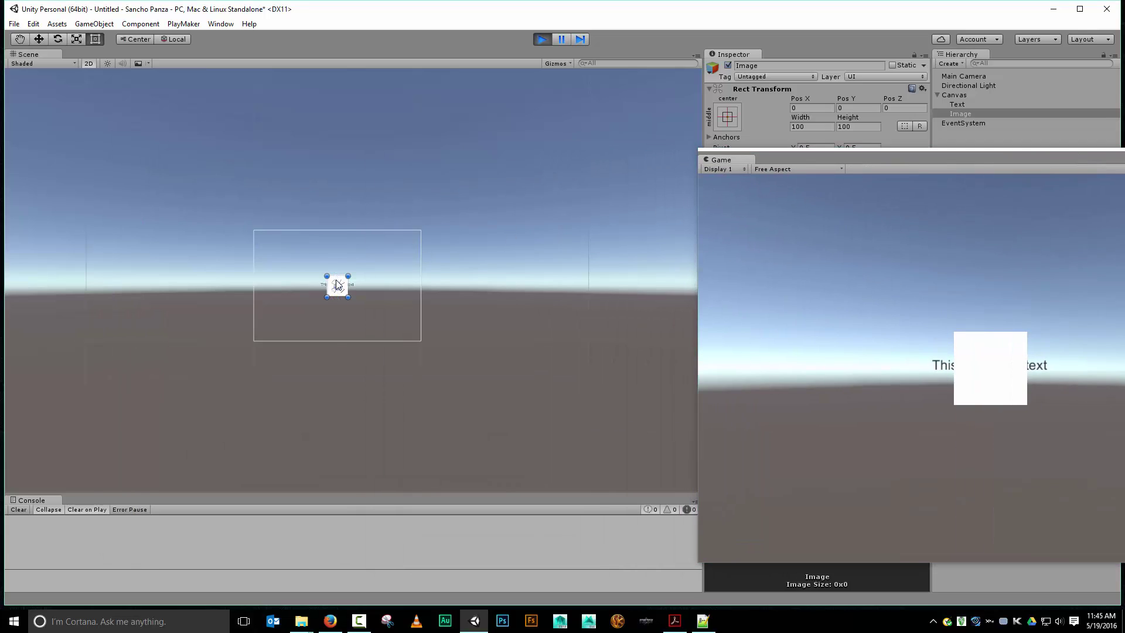
left_click_drag(336, 279, 274, 244)
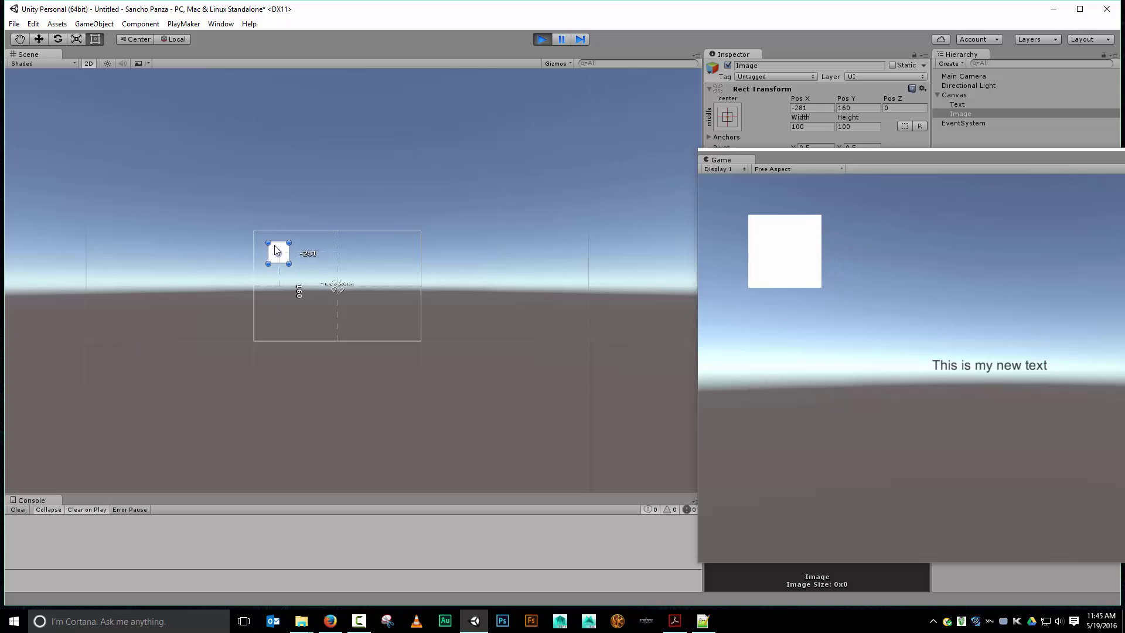
scroll(353, 327, "up", 6)
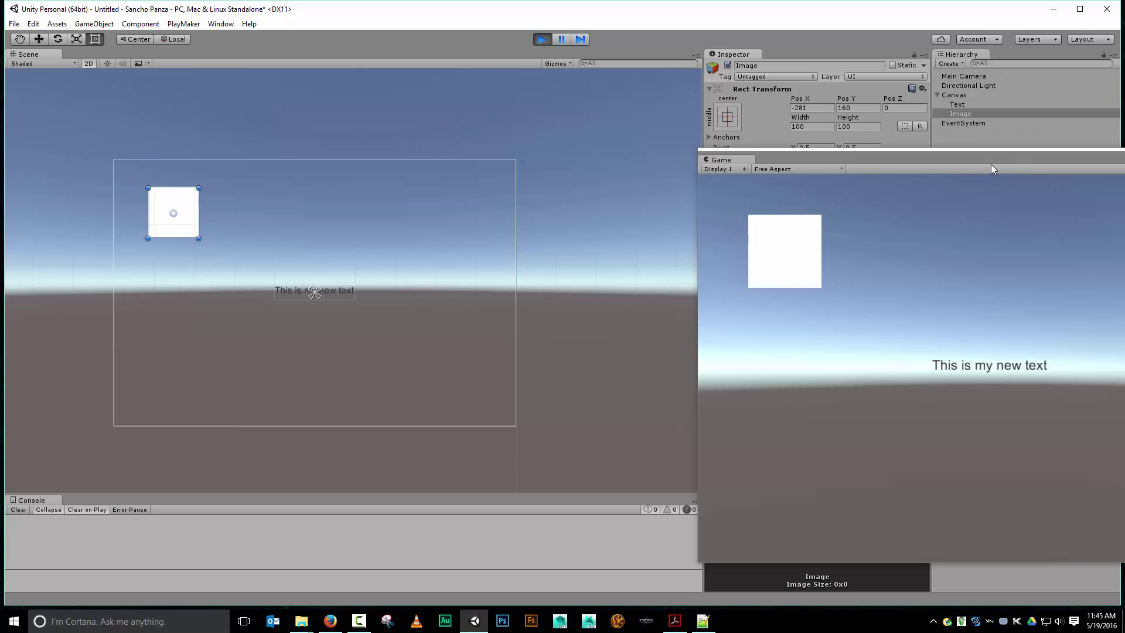
Step: Compare the image's placement in the Game and Scene views while making the Game window narrower and shorter
left_click_drag(992, 165, 579, 131)
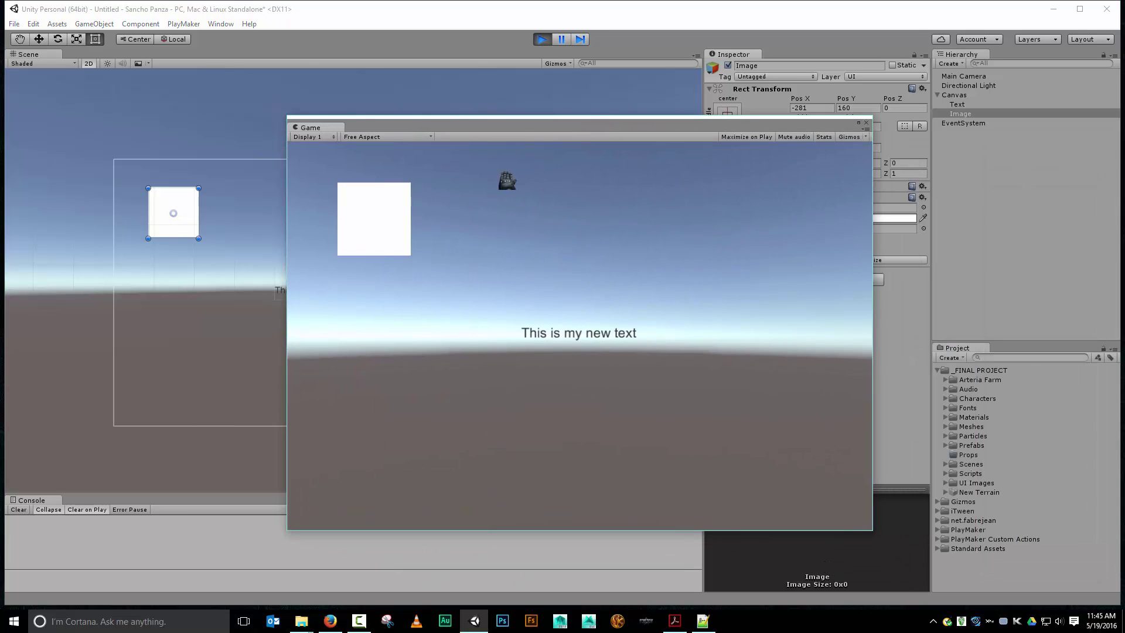
left_click_drag(602, 131, 832, 124)
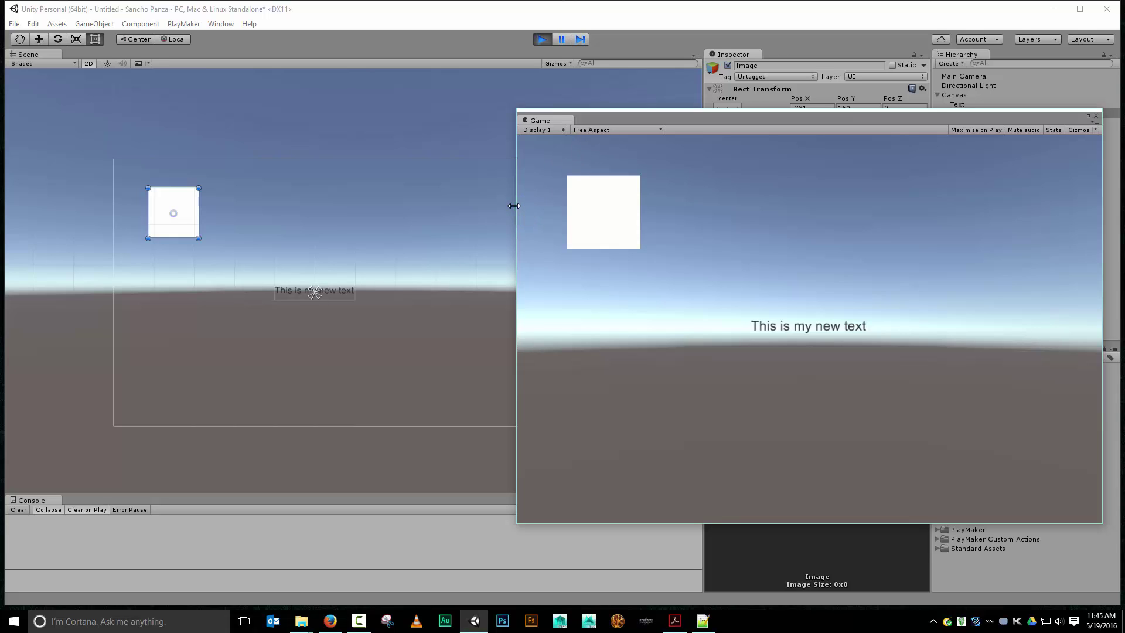
left_click_drag(514, 206, 728, 208)
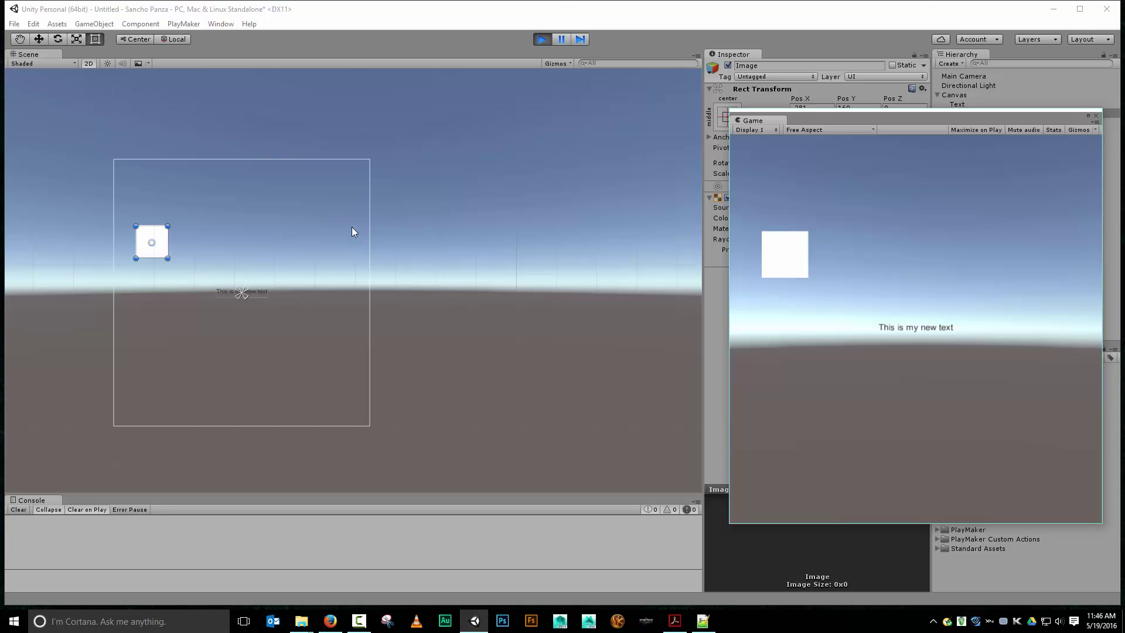
left_click_drag(870, 108, 915, 325)
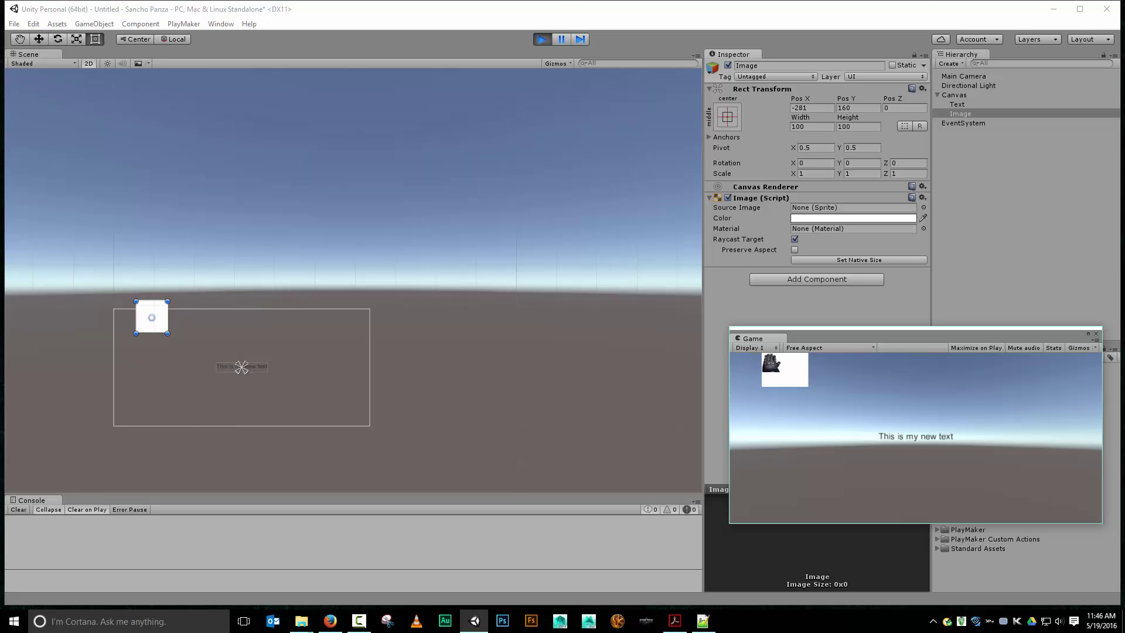
left_click_drag(810, 334, 439, 238)
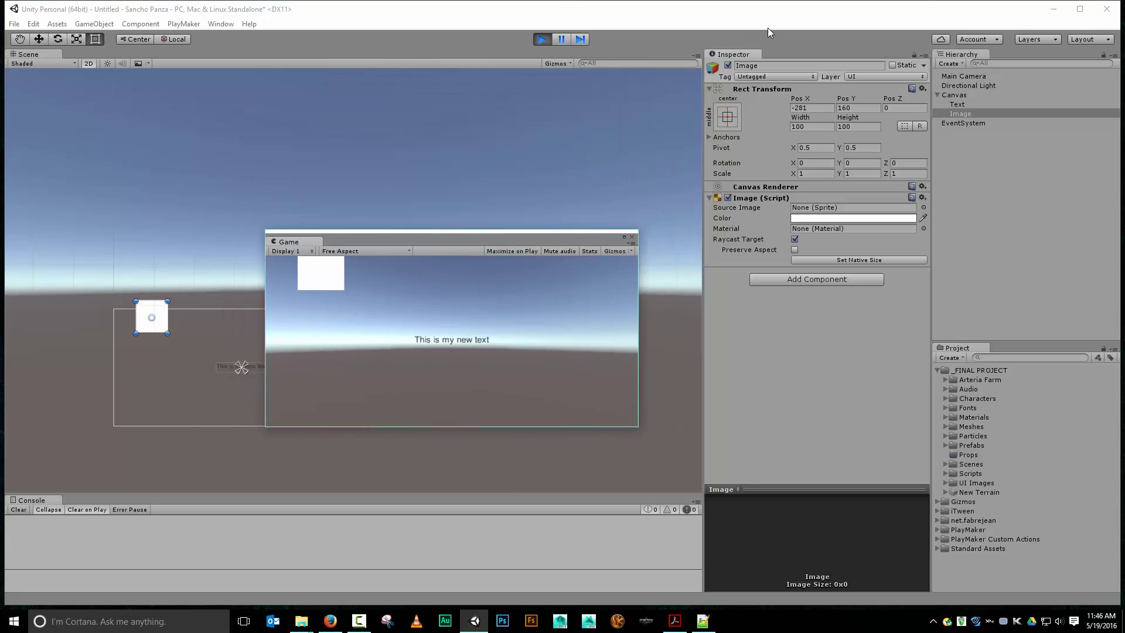
Step: Set the Canvas Scaler's UI Scale Mode to Constant Pixel Size and move the Game window clear of the canvas in the Scene view
left_click(958, 94)
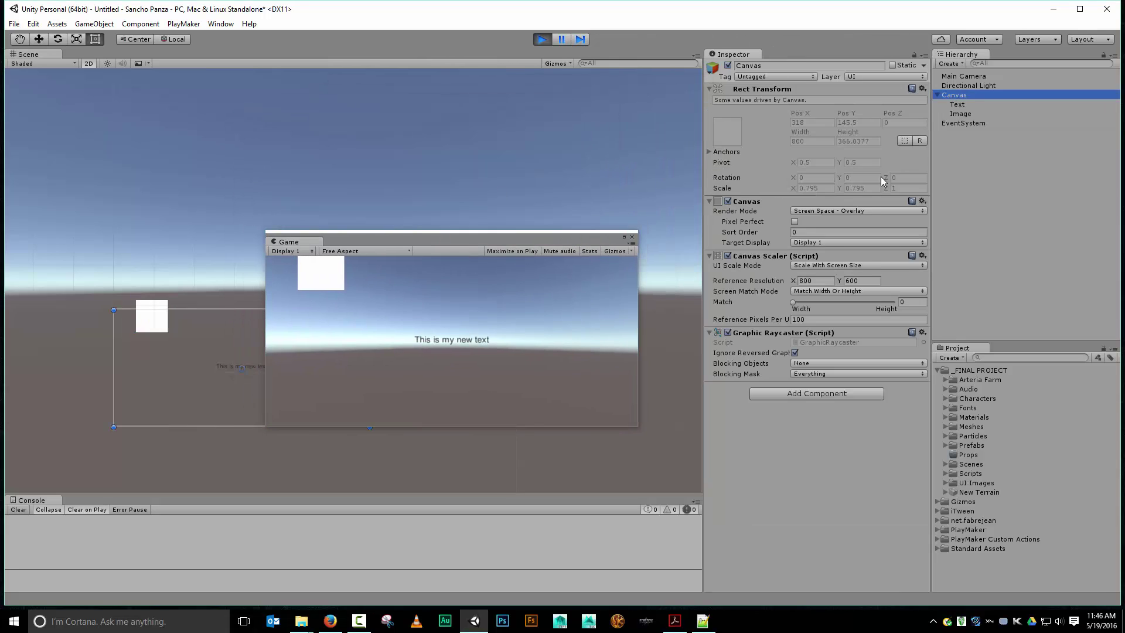
left_click(865, 265)
left_click(853, 275)
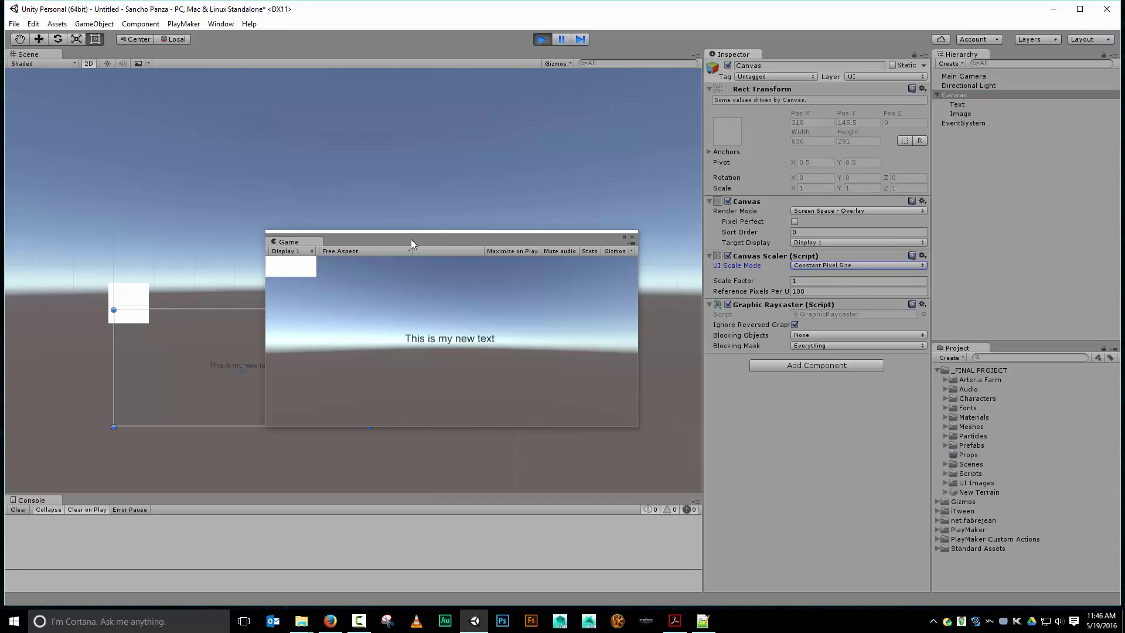
left_click_drag(418, 238, 654, 91)
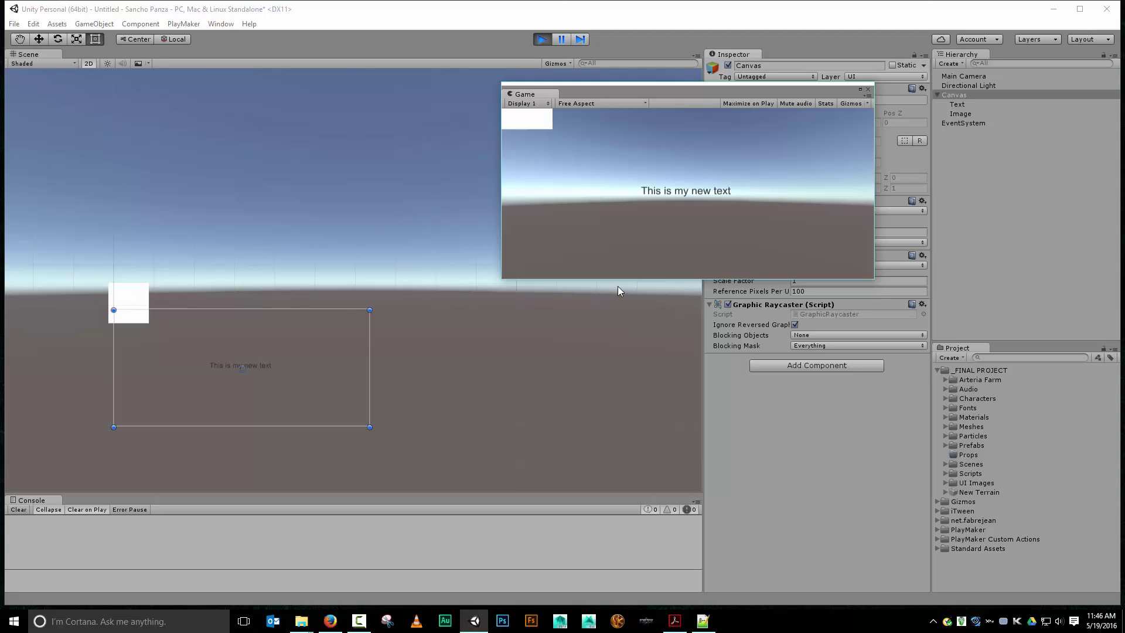
Step: Select the image and test its constant pixel size by making the Game window taller and wider
left_click(967, 116)
left_click_drag(716, 280, 704, 503)
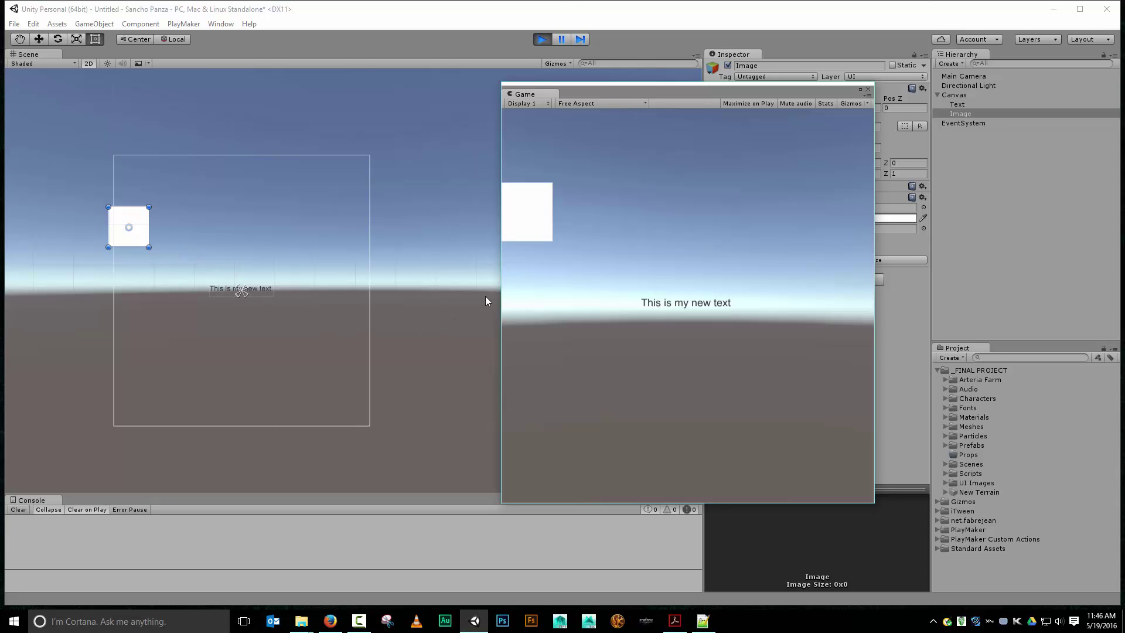
left_click_drag(499, 293, 271, 298)
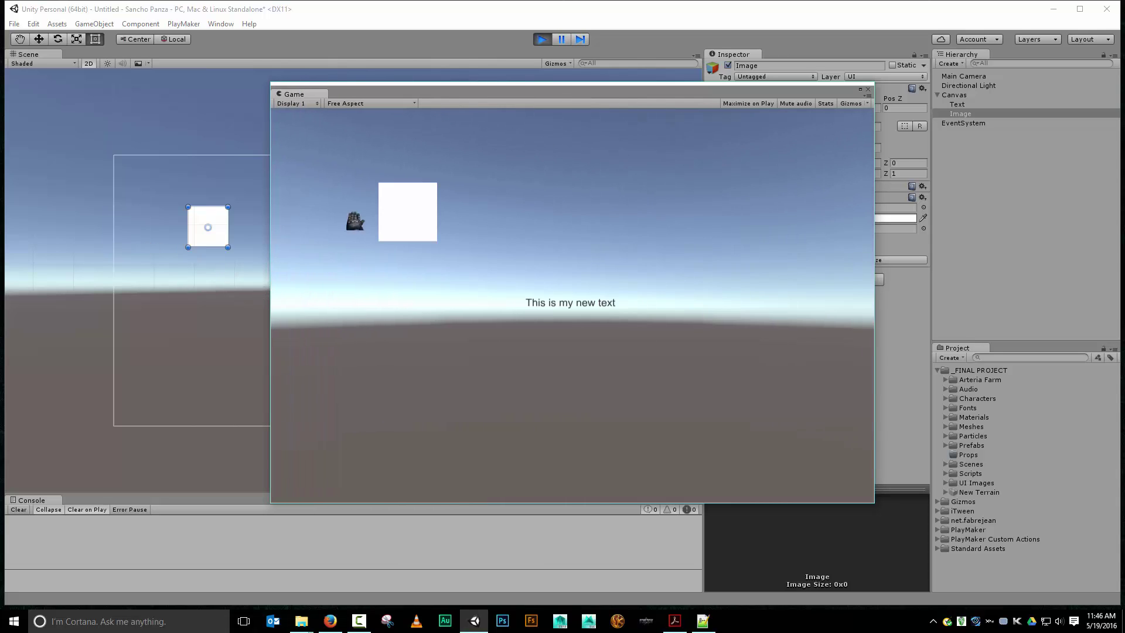
left_click_drag(568, 95, 804, 82)
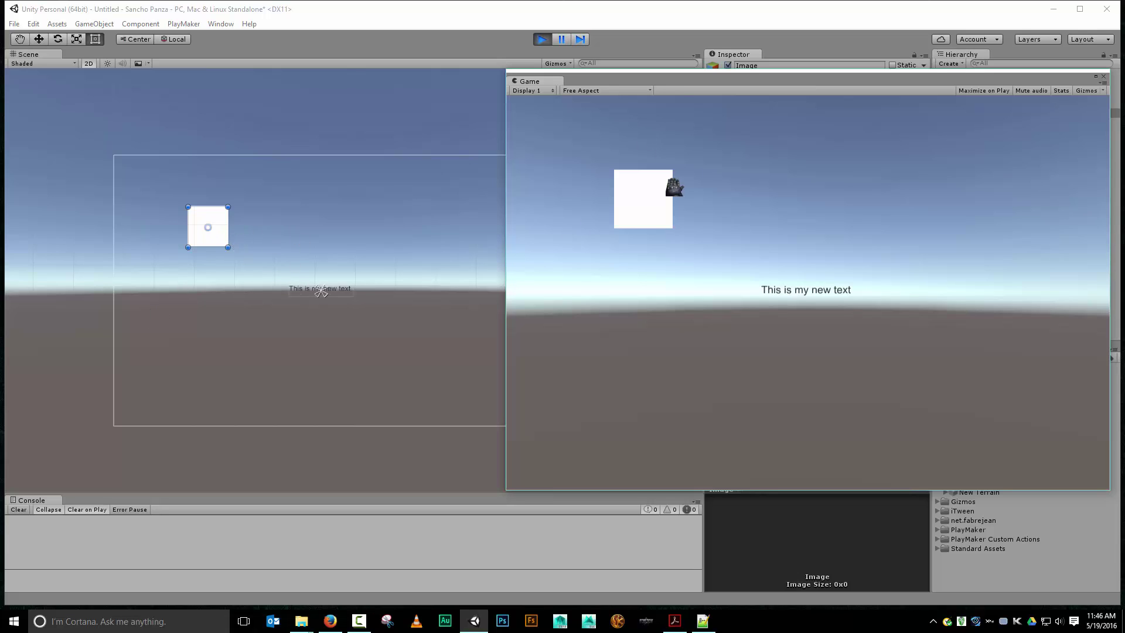
left_click_drag(658, 88, 286, 150)
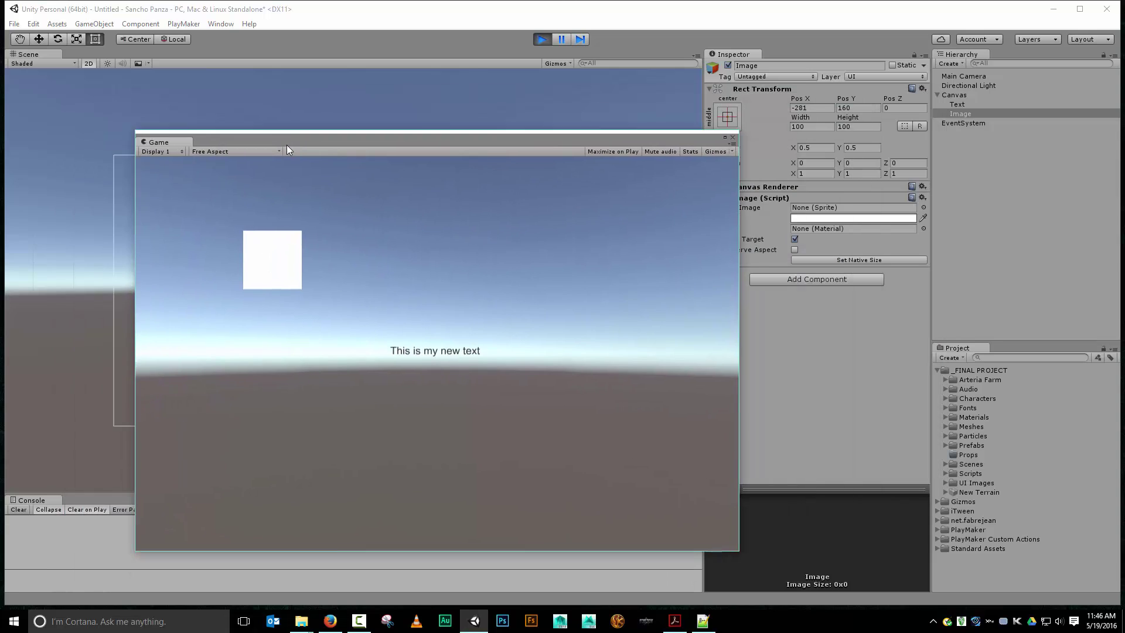
Step: Set the Canvas's UI Scale Mode back to Scale With Screen Size and move the Game window aside
left_click(955, 94)
left_click(841, 266)
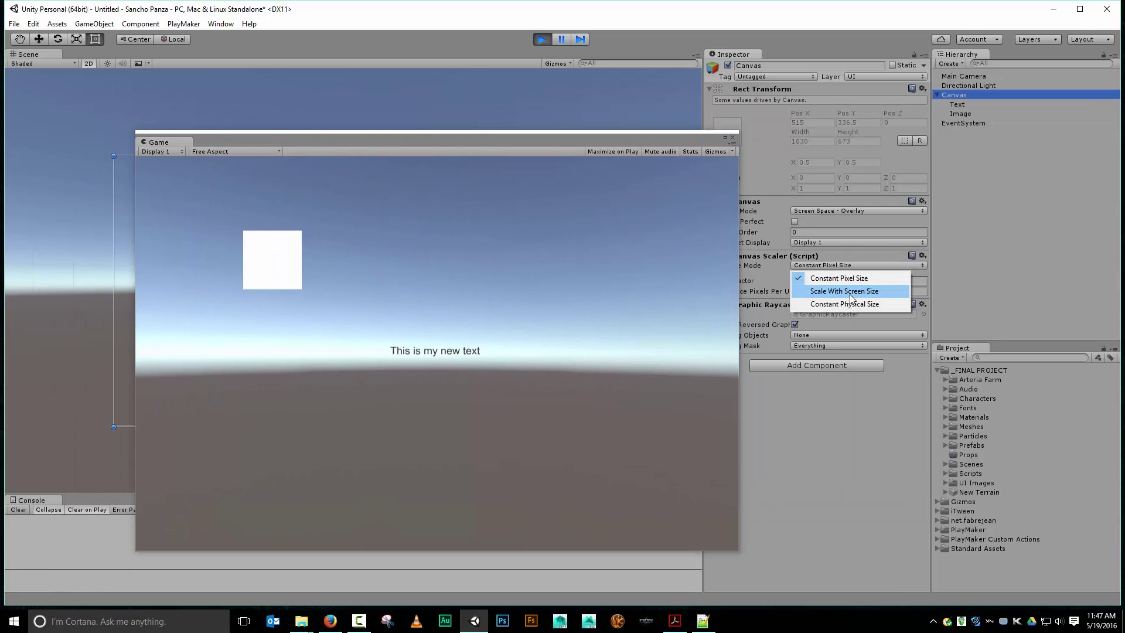
left_click(851, 292)
left_click_drag(545, 143, 902, 57)
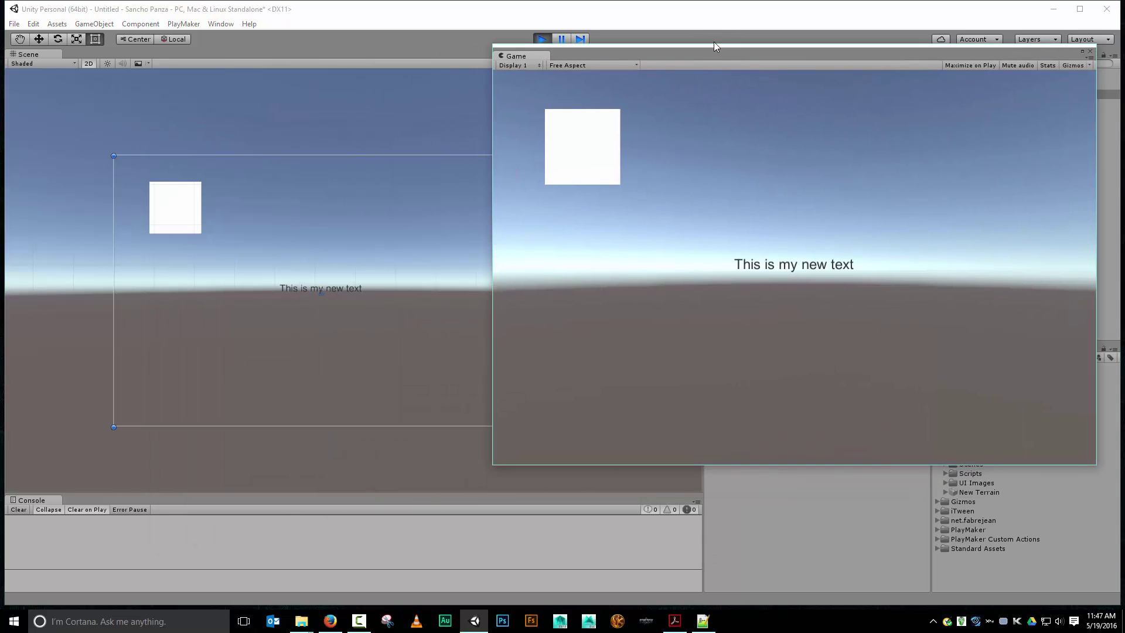
Step: Test the image and text scaling at flat, narrow, small and taller Game window sizes, comparing against the canvas in the Scene view
left_click_drag(715, 46, 715, 307)
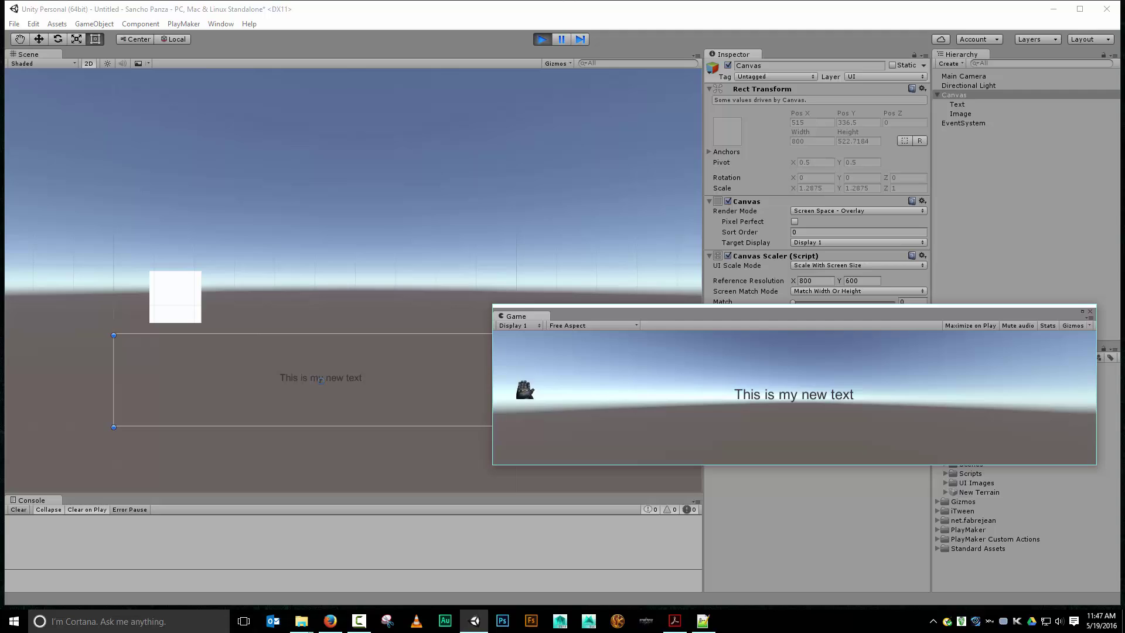
left_click_drag(489, 393, 788, 391)
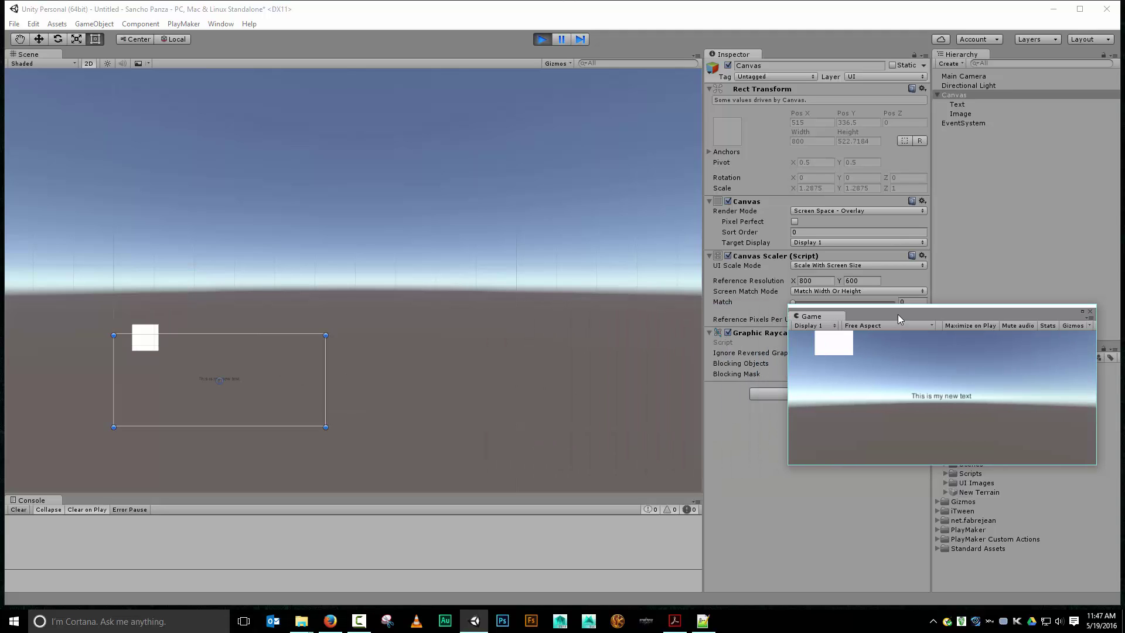
left_click_drag(901, 305, 901, 336)
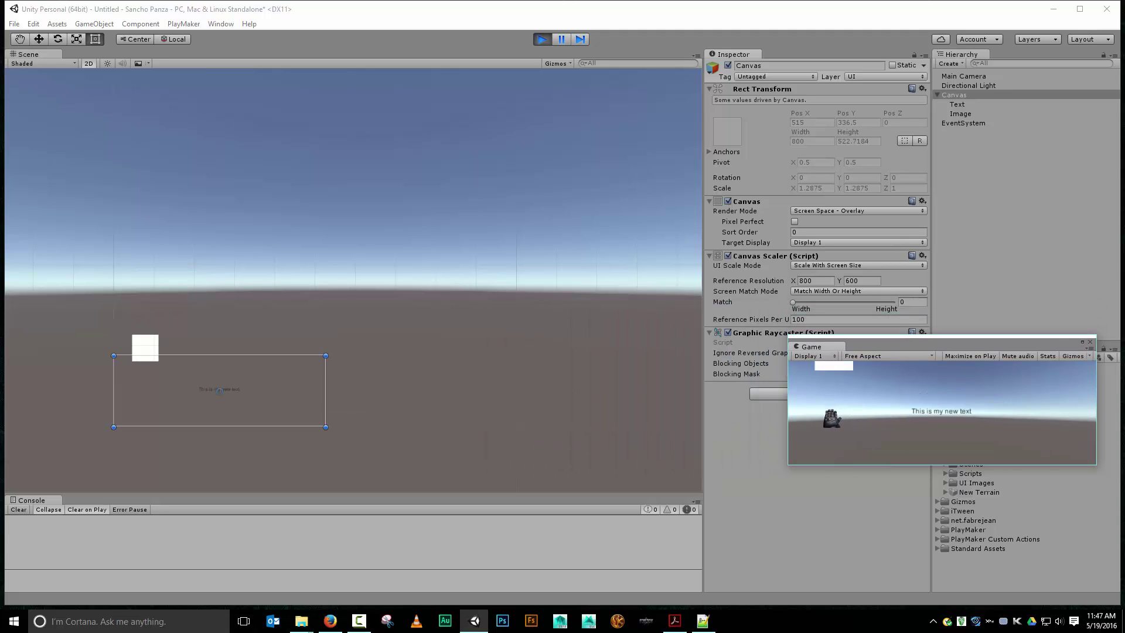
left_click_drag(784, 407, 911, 407)
left_click_drag(987, 350, 586, 155)
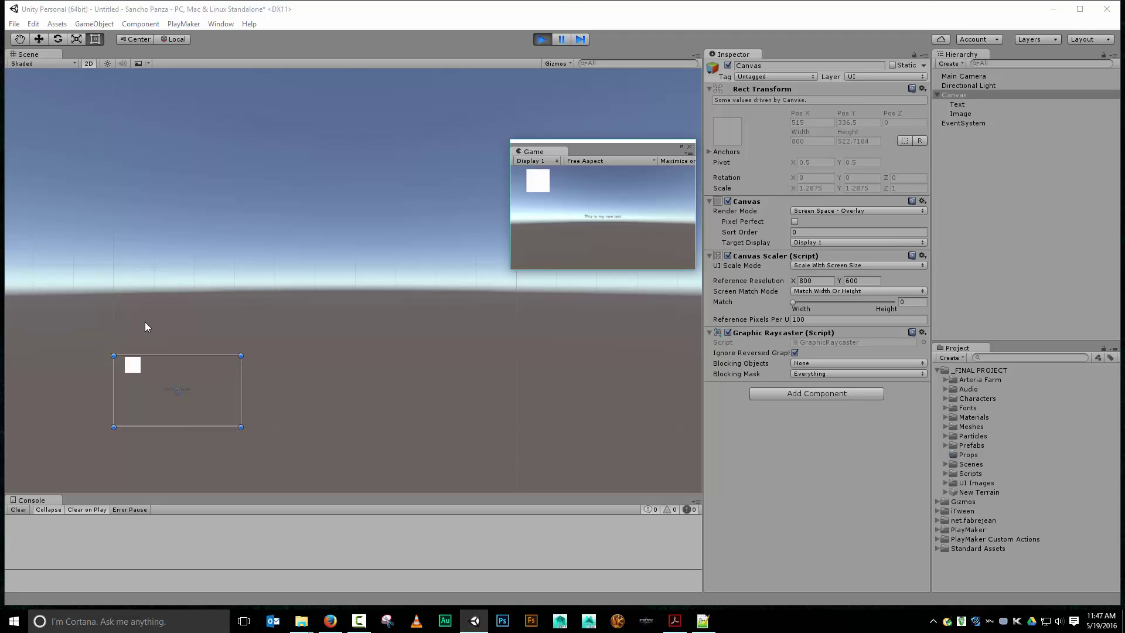
left_click_drag(592, 153, 458, 137)
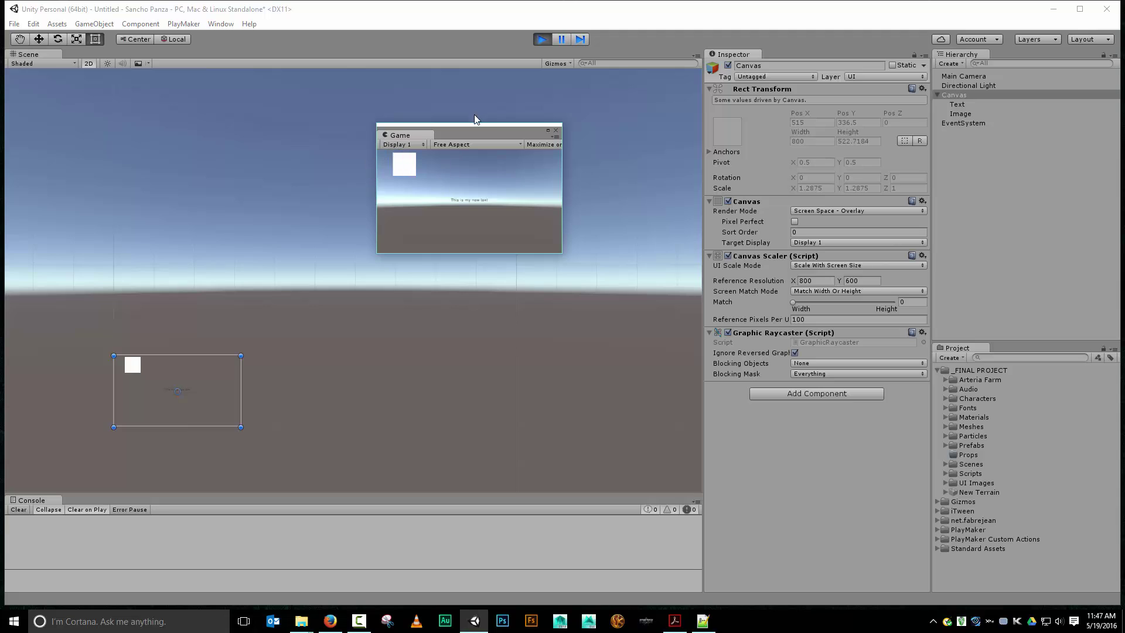
left_click_drag(475, 124, 475, 40)
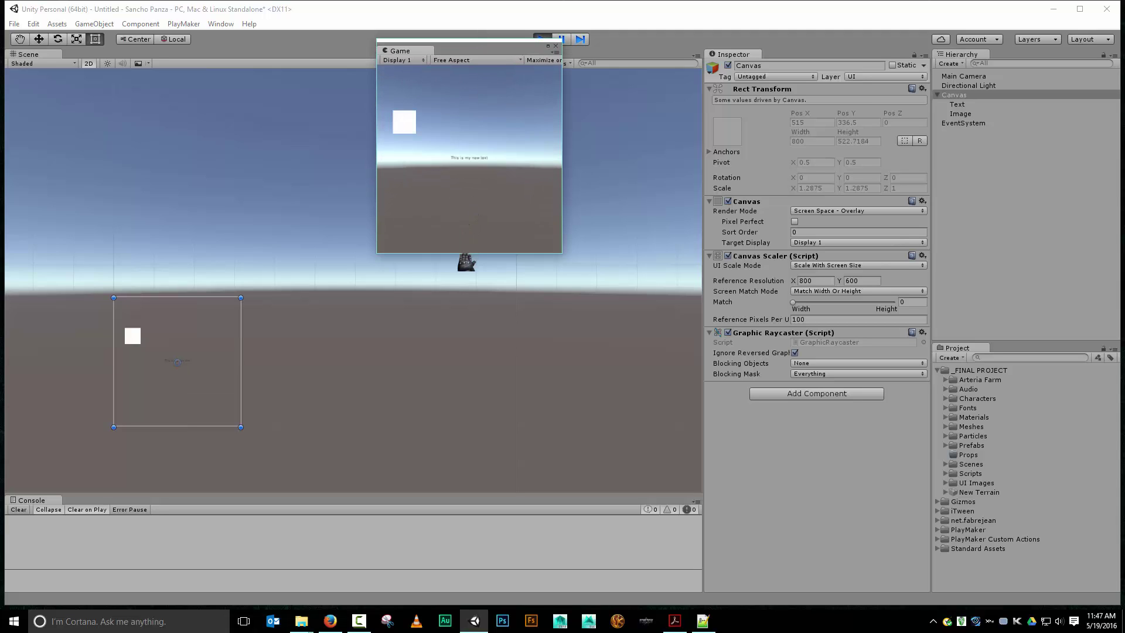
Step: Test the canvas scaling by making the Game window taller and wider, then shorter, comparing against the Scene view
left_click_drag(458, 253, 457, 458)
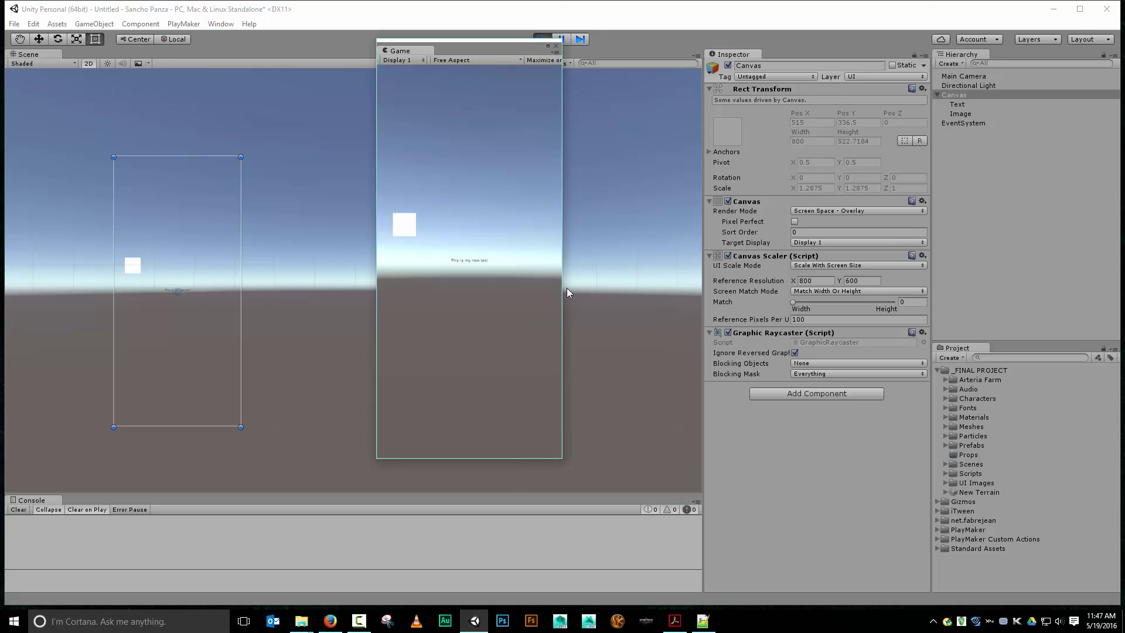
left_click_drag(564, 292, 705, 277)
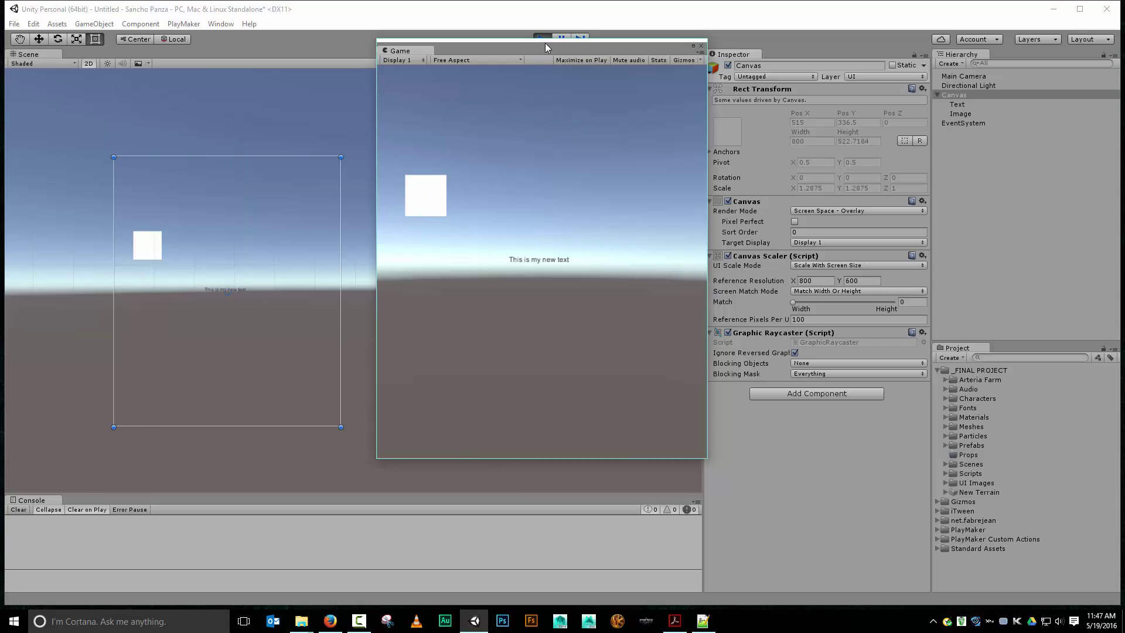
left_click_drag(546, 46, 506, 106)
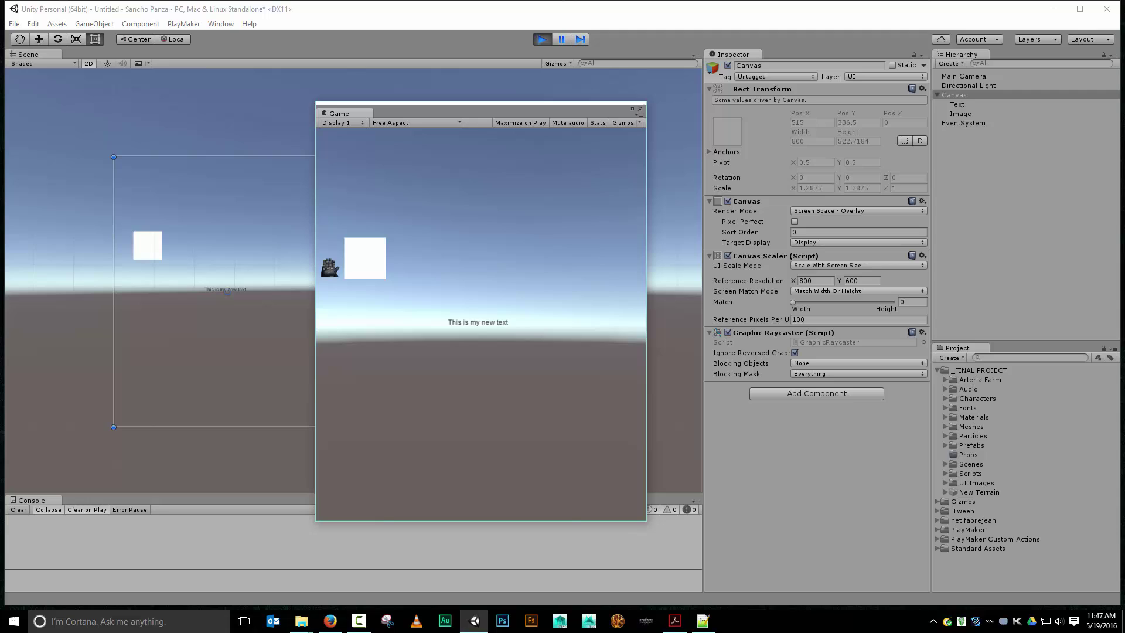
left_click_drag(315, 269, 245, 269)
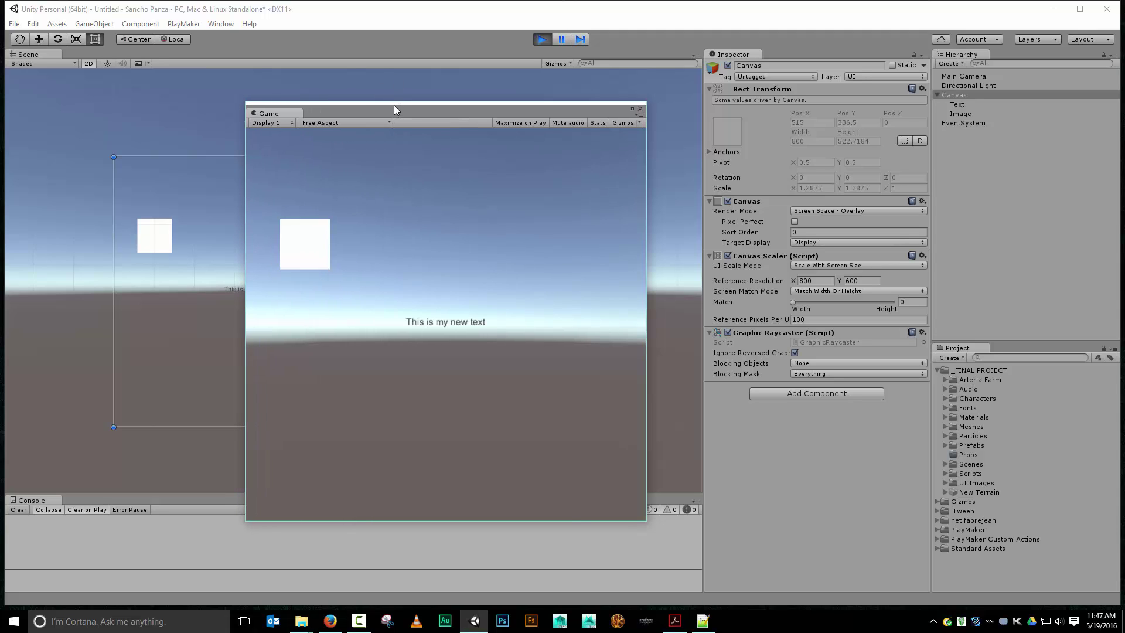
left_click_drag(394, 104, 375, 238)
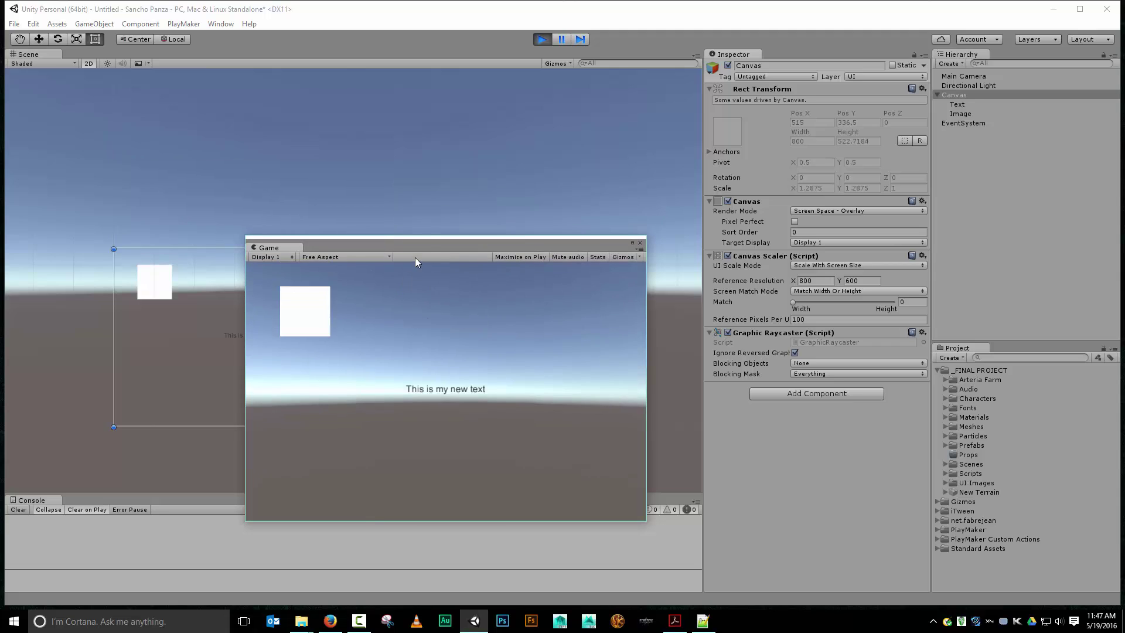
Step: Anchor the image to the top-left corner of the canvas using the anchor presets
left_click(964, 114)
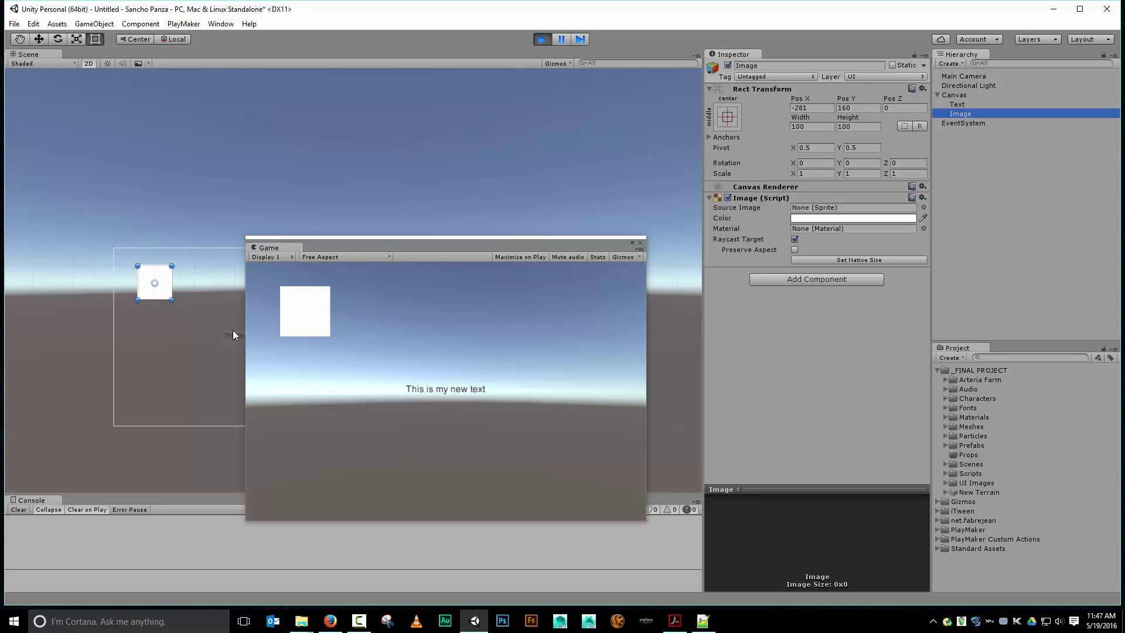
left_click(727, 117)
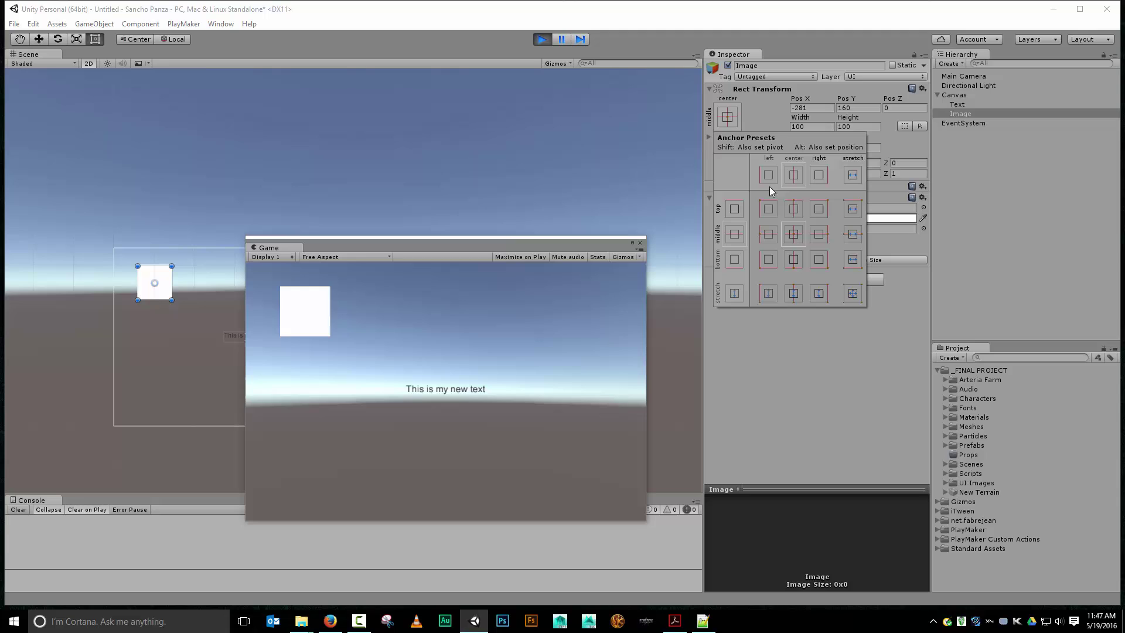
left_click(769, 208)
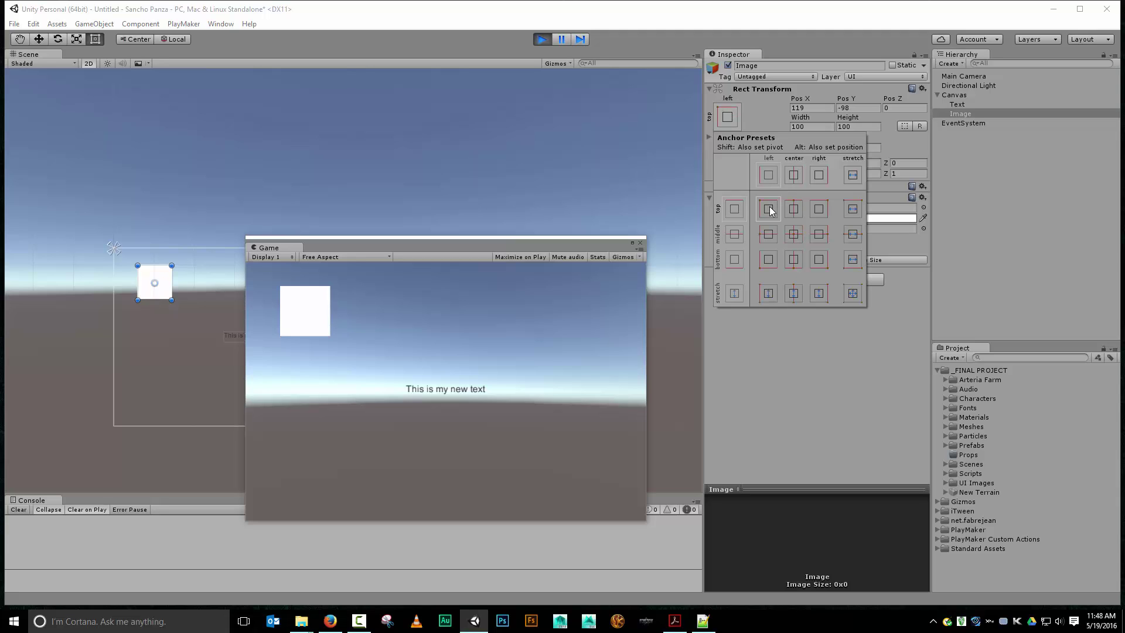
left_click(832, 389)
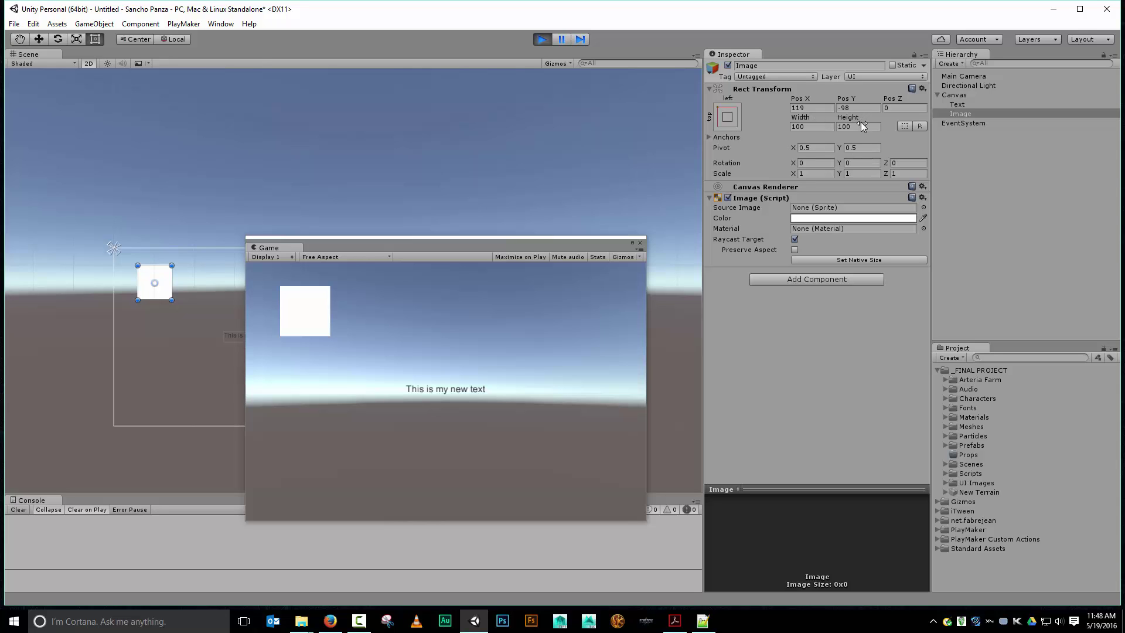
type(".5")
Step: Test the top-left anchored image at large, very wide, flat and narrow Game window sizes, leaving the canvas uncovered in the Scene view
left_click_drag(570, 249, 568, 111)
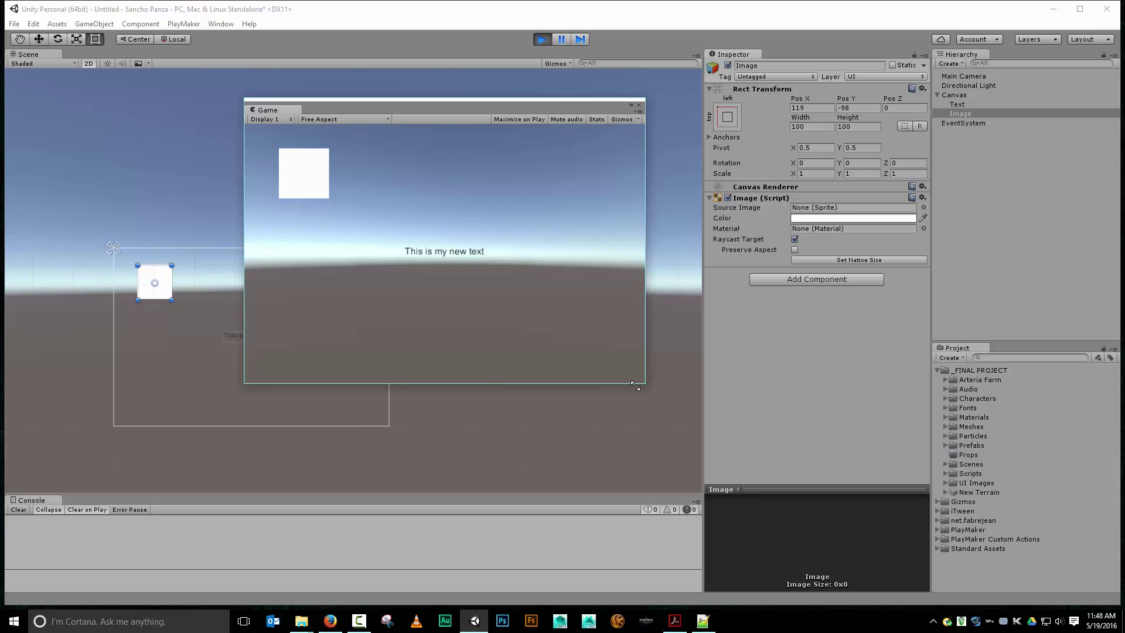
left_click_drag(635, 386, 859, 532)
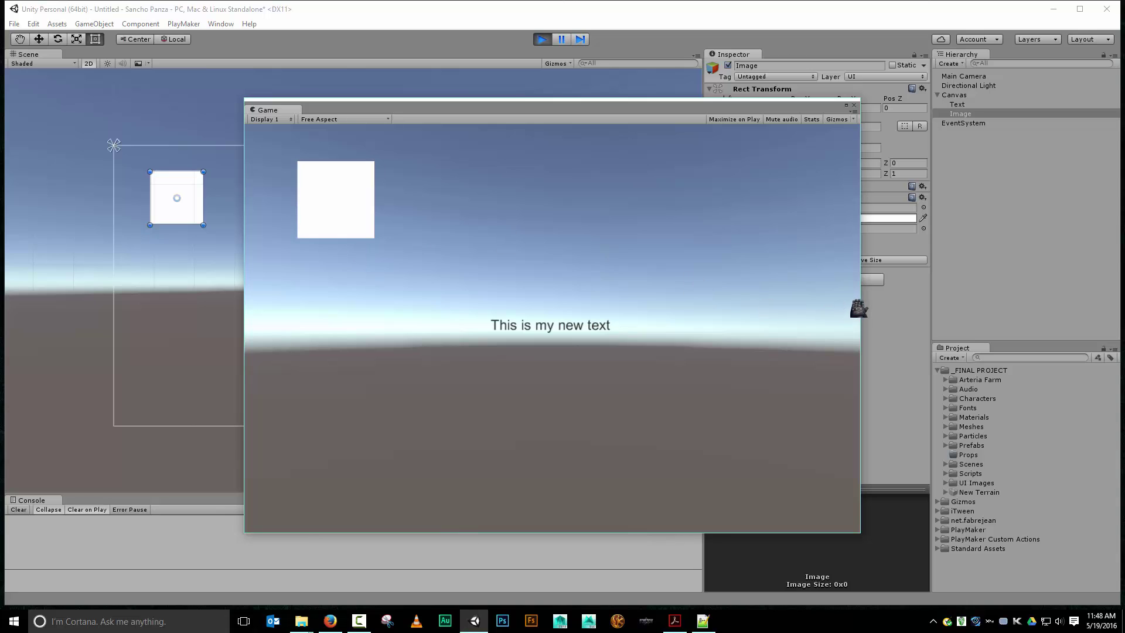
left_click_drag(859, 309, 1122, 310)
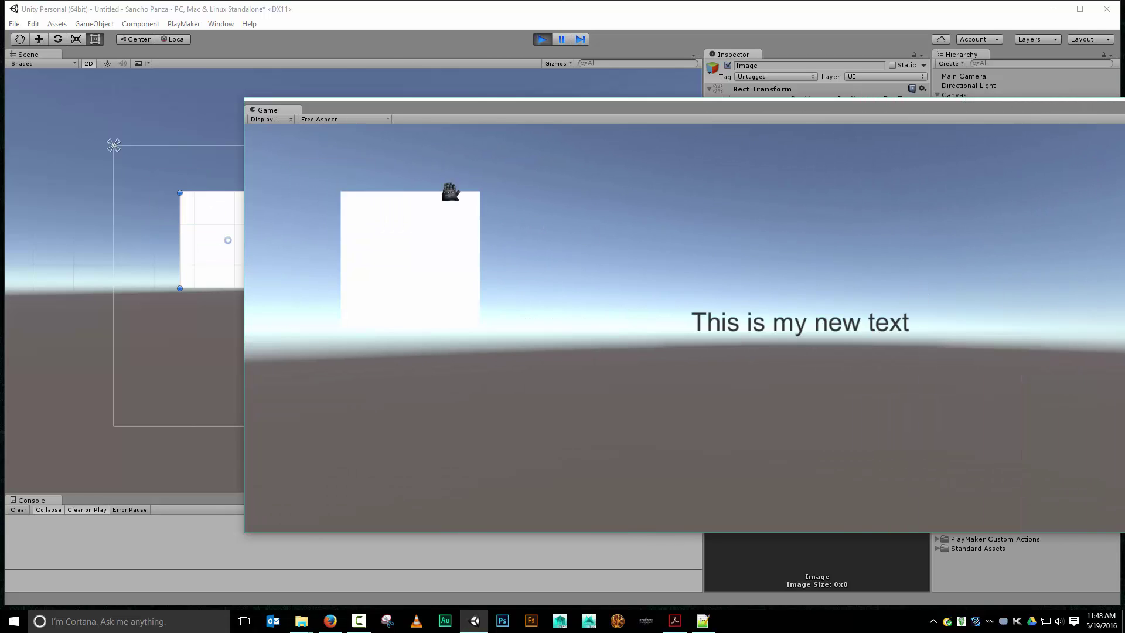
left_click_drag(472, 106, 461, 342)
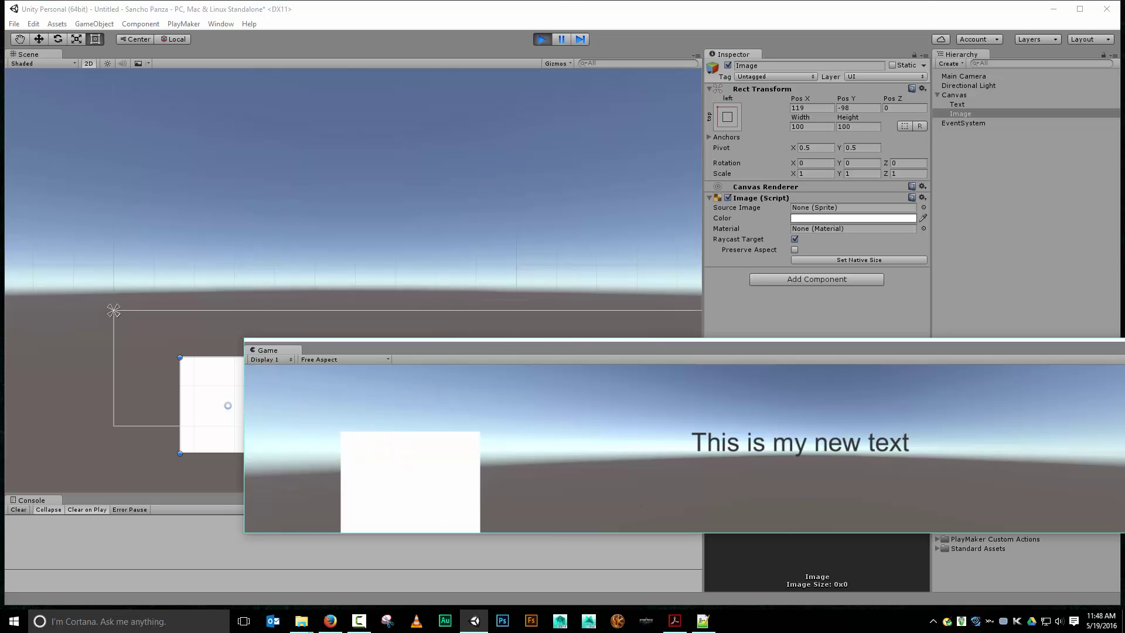
left_click_drag(1122, 473, 567, 473)
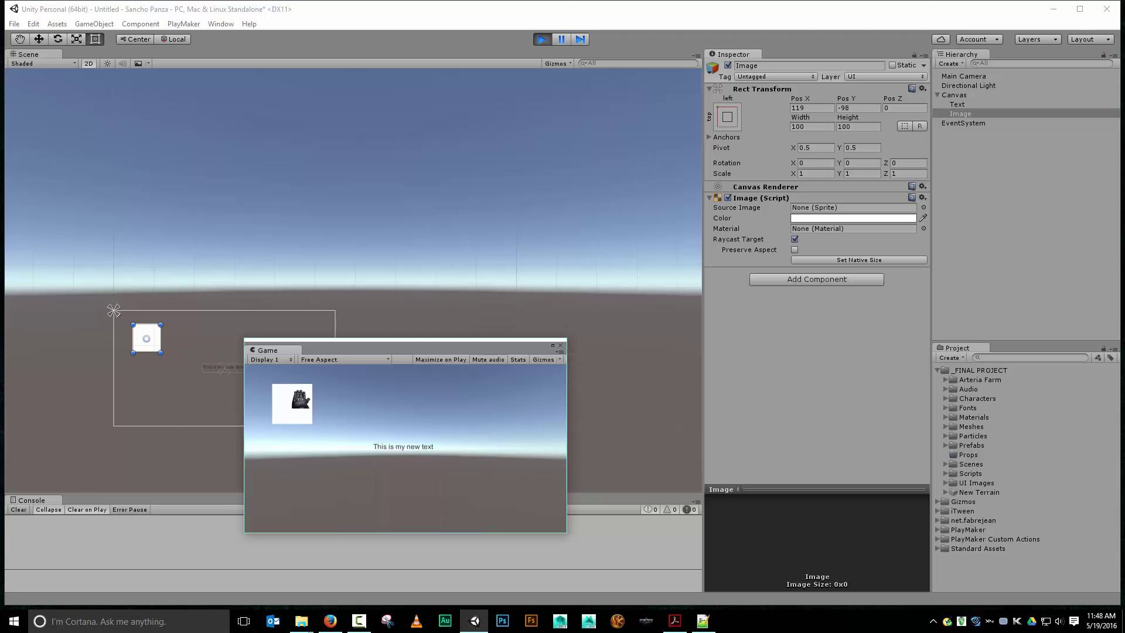
left_click_drag(413, 350, 397, 90)
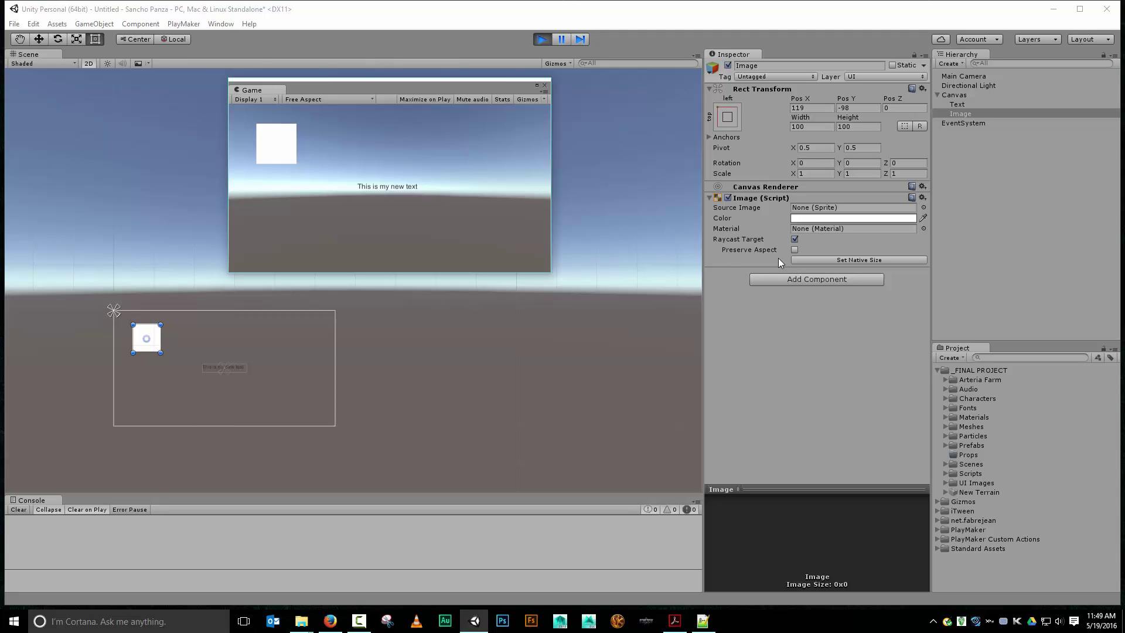
Step: Test the image with Preserve Aspect on while changing the Game window's width, and with it off in a taller window
left_click_drag(466, 94, 407, 77)
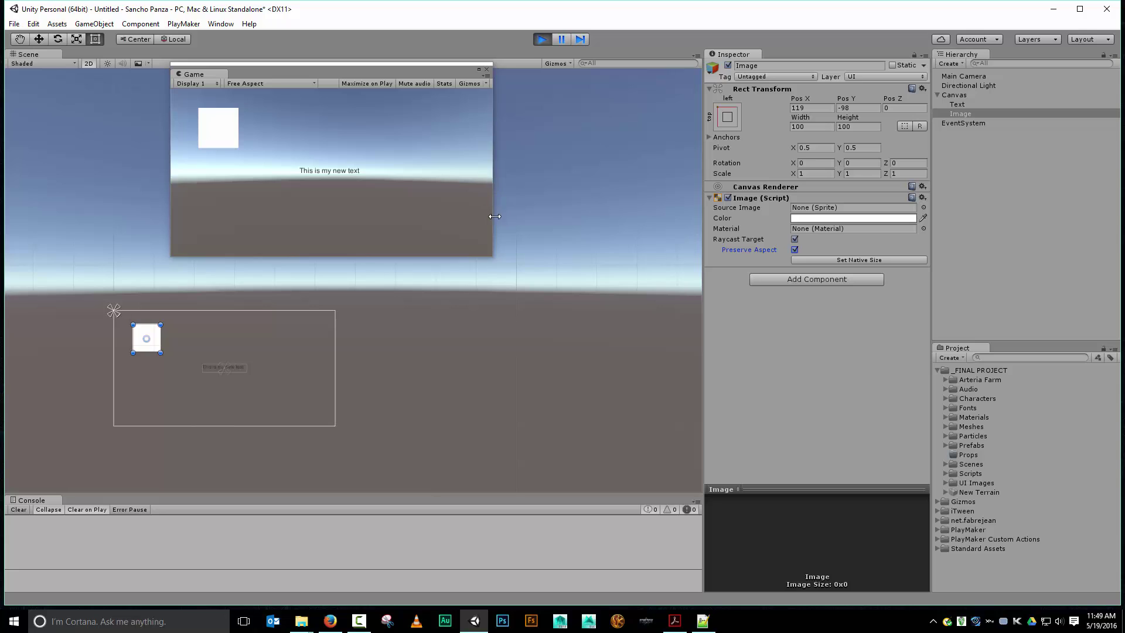
left_click_drag(492, 214, 1124, 216)
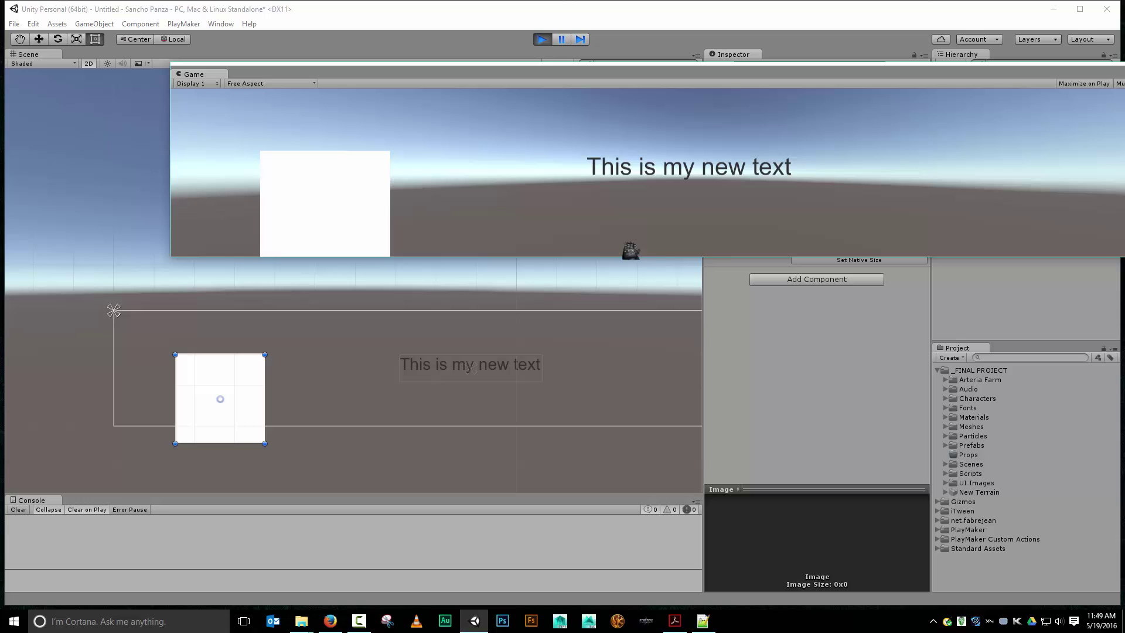
left_click_drag(1124, 176, 593, 176)
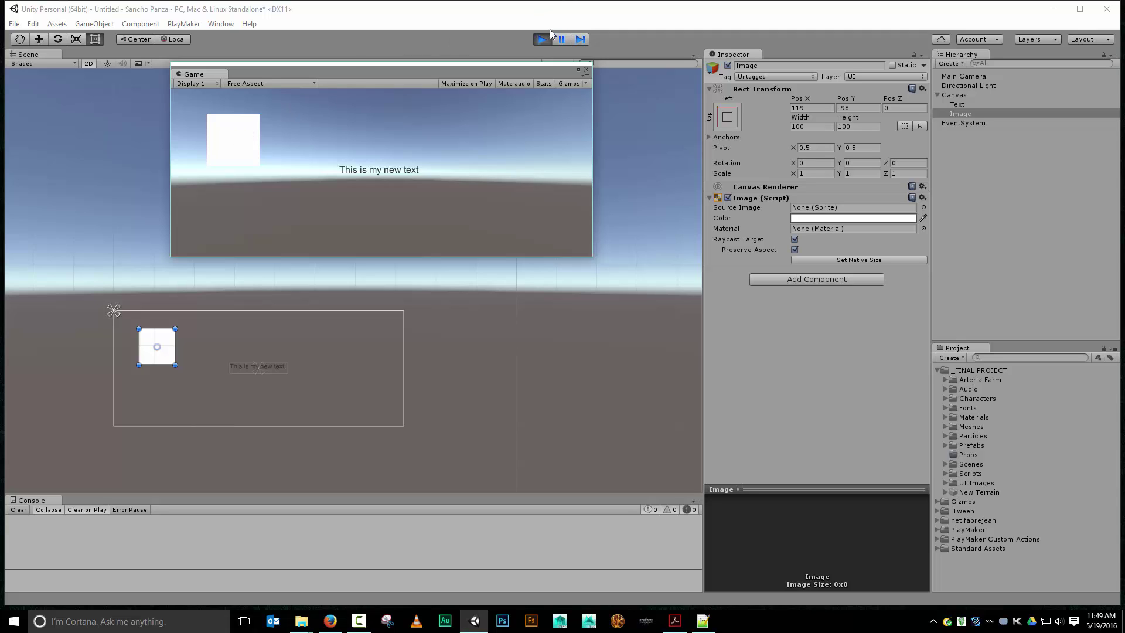
left_click(795, 250)
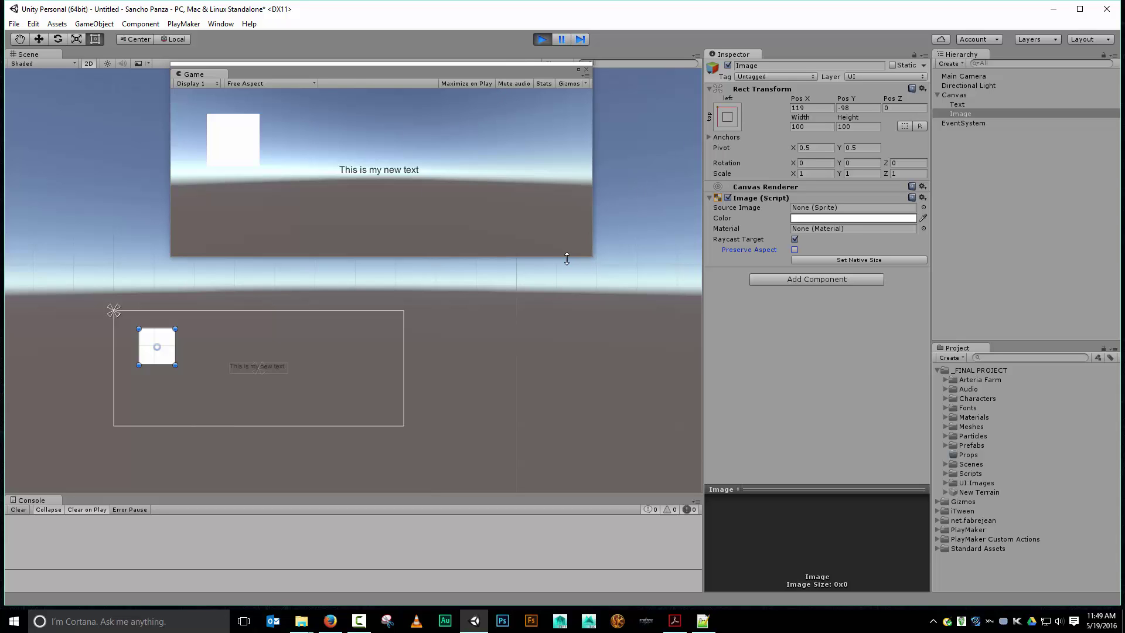
left_click_drag(566, 258, 572, 476)
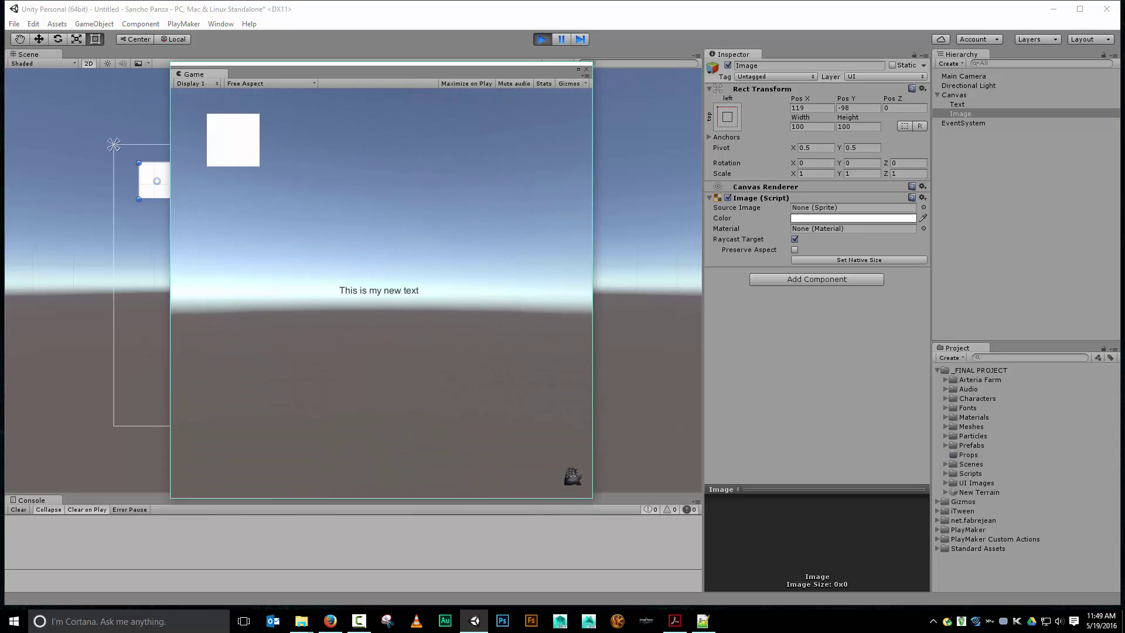
Step: Review the Canvas Scaler settings of the Canvas and its available UI Scale Mode options
left_click(952, 95)
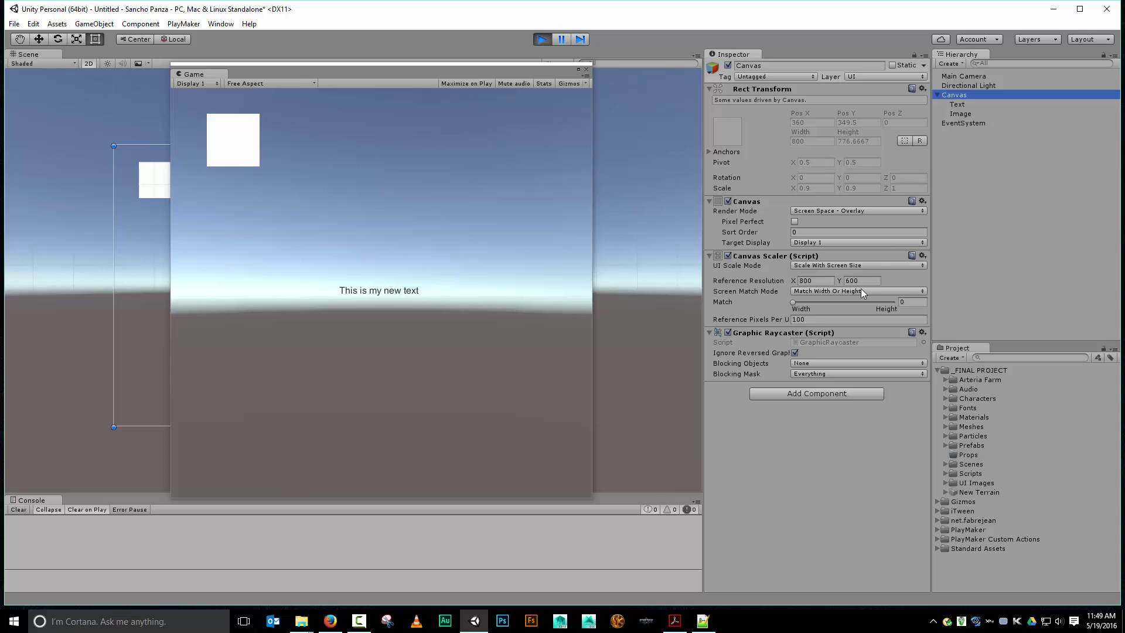
left_click(885, 264)
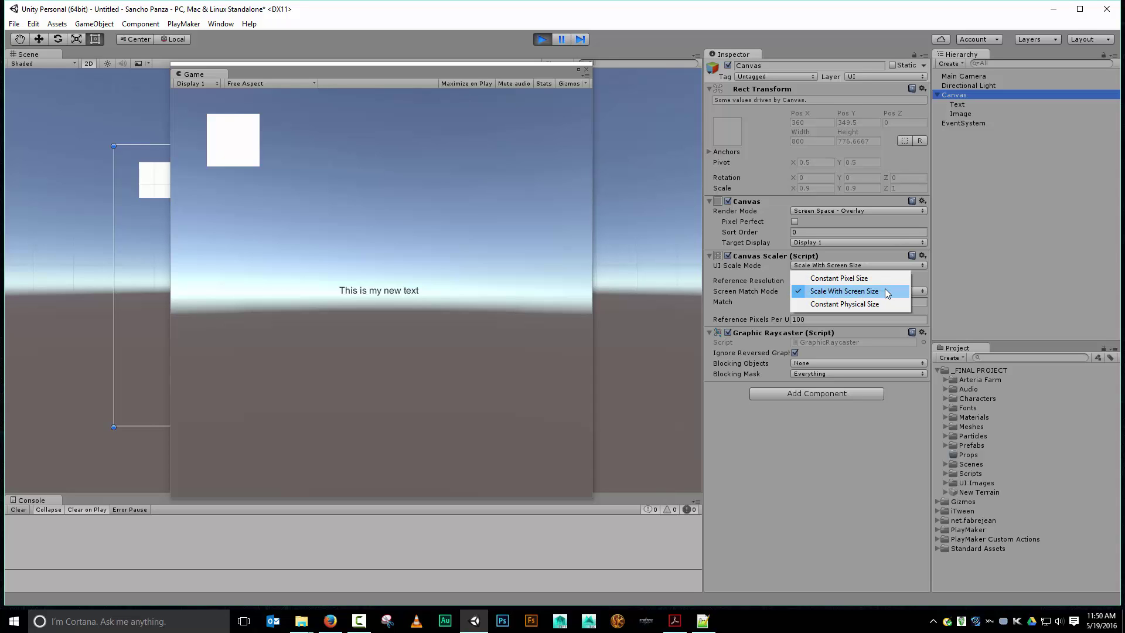
Step: Set the text's font size to 110 with a Best Fit range of 0 to 300, and inspect the image's properties
left_click(965, 102)
left_click(964, 101)
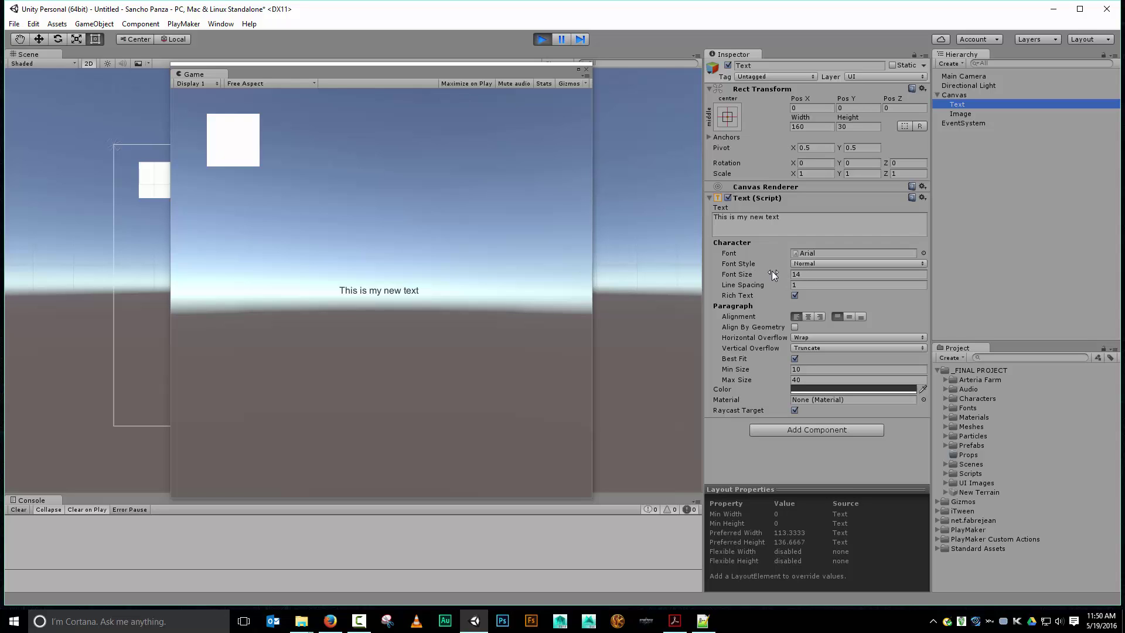
mouse_move(771, 273)
left_mouse_down()
mouse_move(1031, 276)
mouse_move(724, 263)
mouse_move(917, 269)
mouse_move(773, 269)
mouse_move(806, 270)
mouse_move(783, 282)
left_mouse_up()
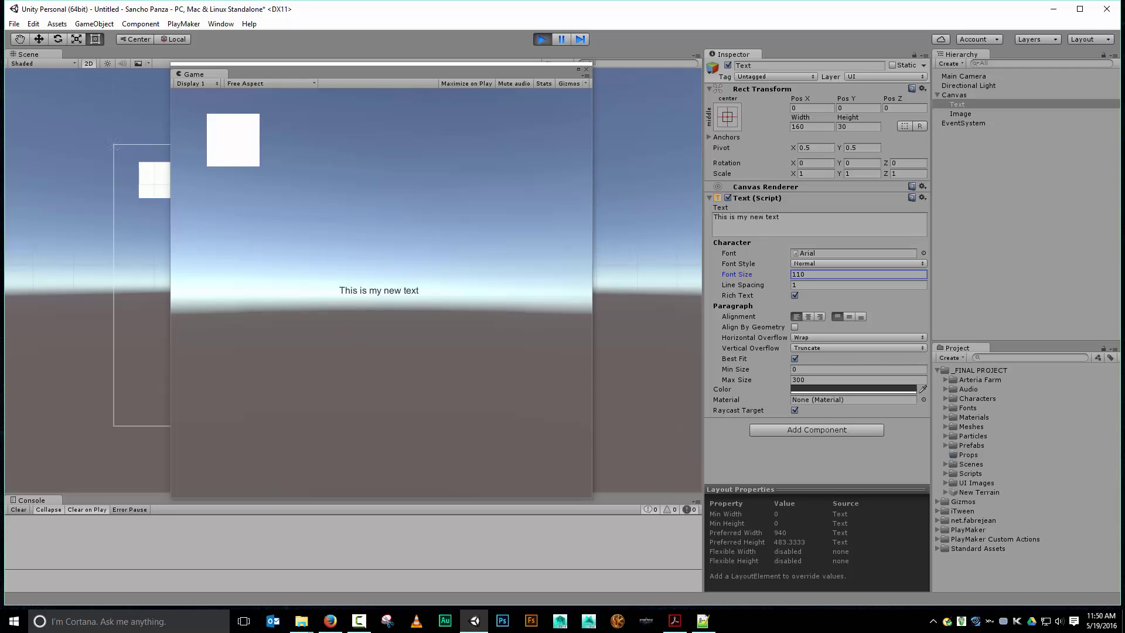
left_click(969, 105)
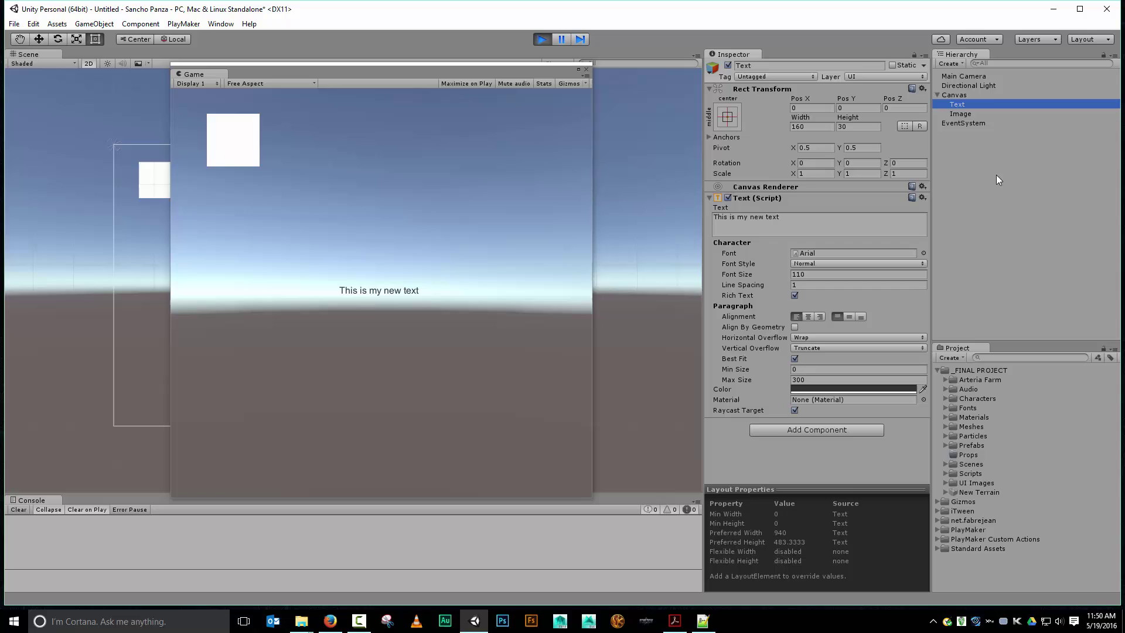
left_click(954, 113)
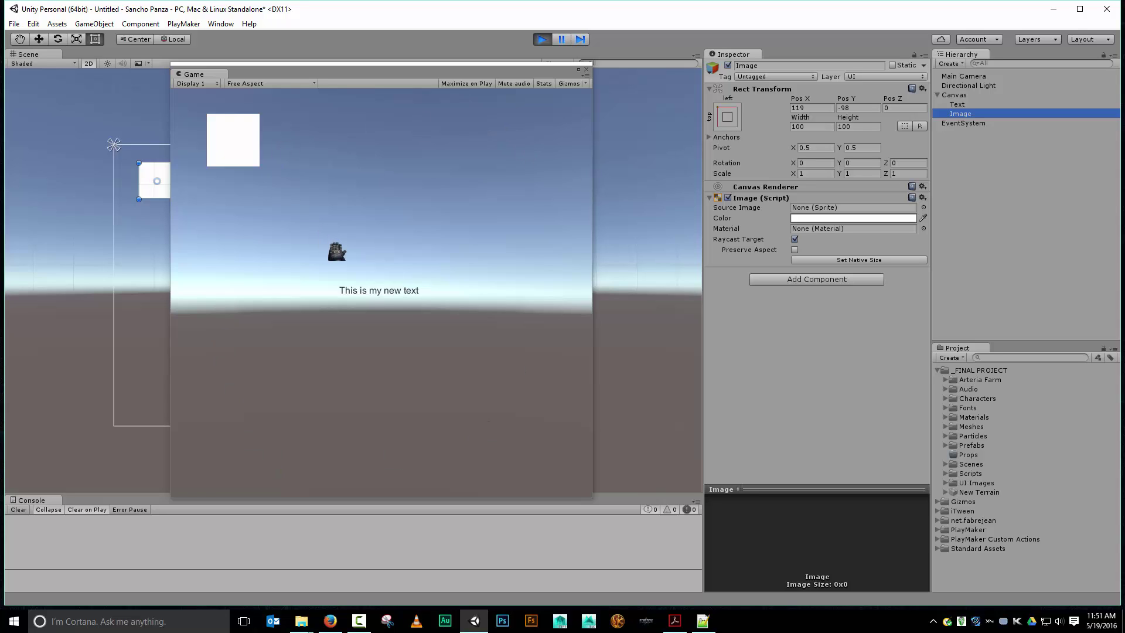
Step: Add a UI Panel to the Canvas and make the Text object its child in the hierarchy
left_click(952, 95)
right_click(953, 94)
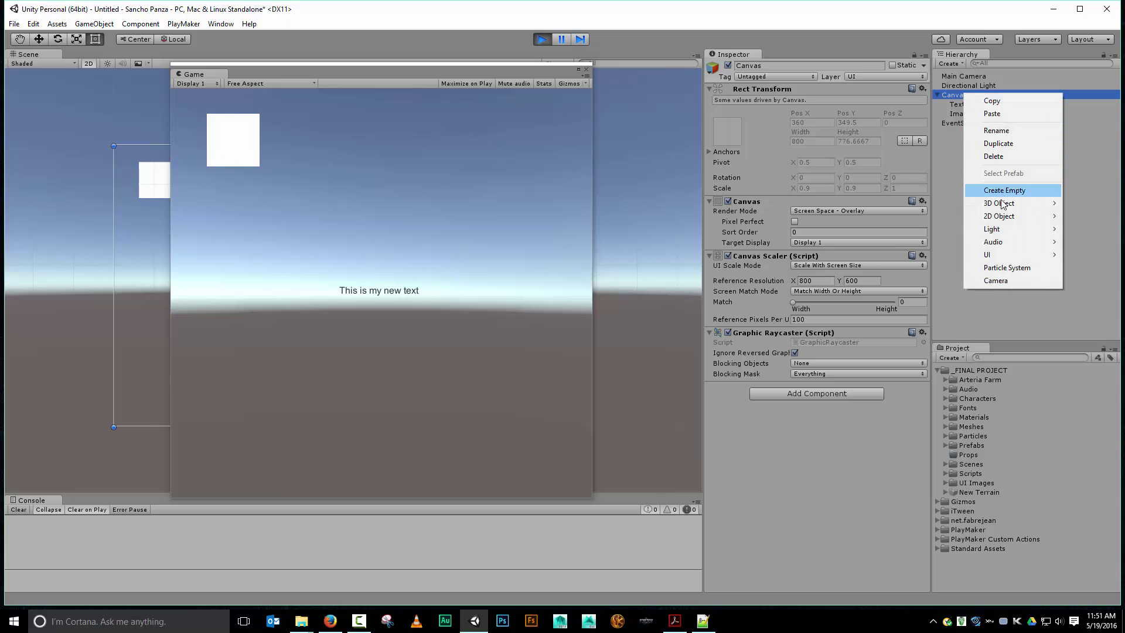
mouse_move(1000, 260)
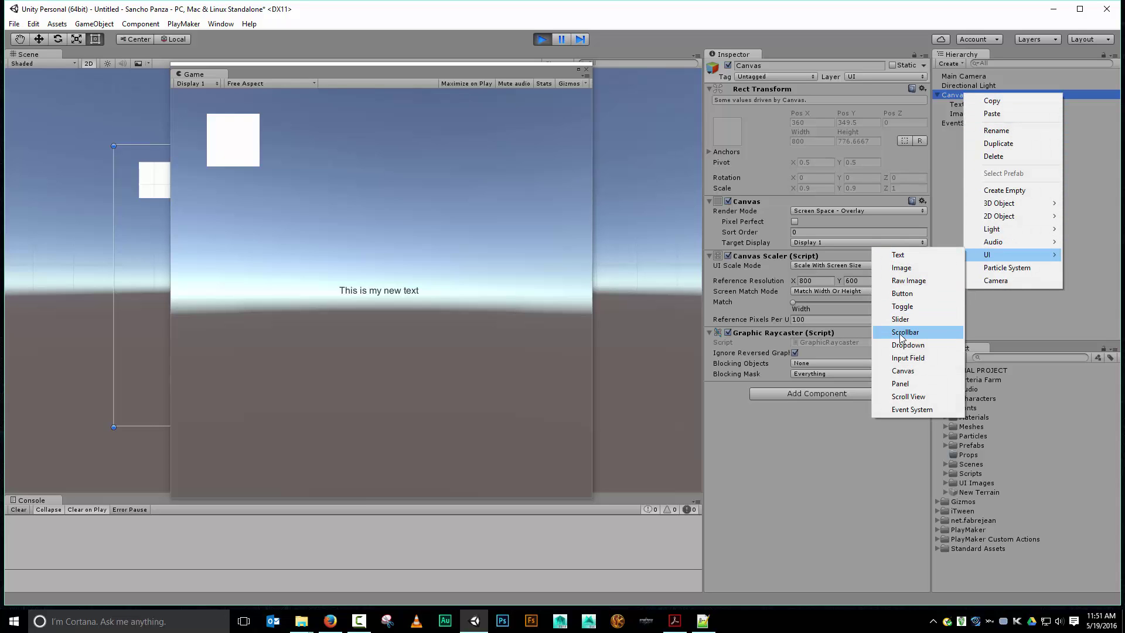
left_click(903, 384)
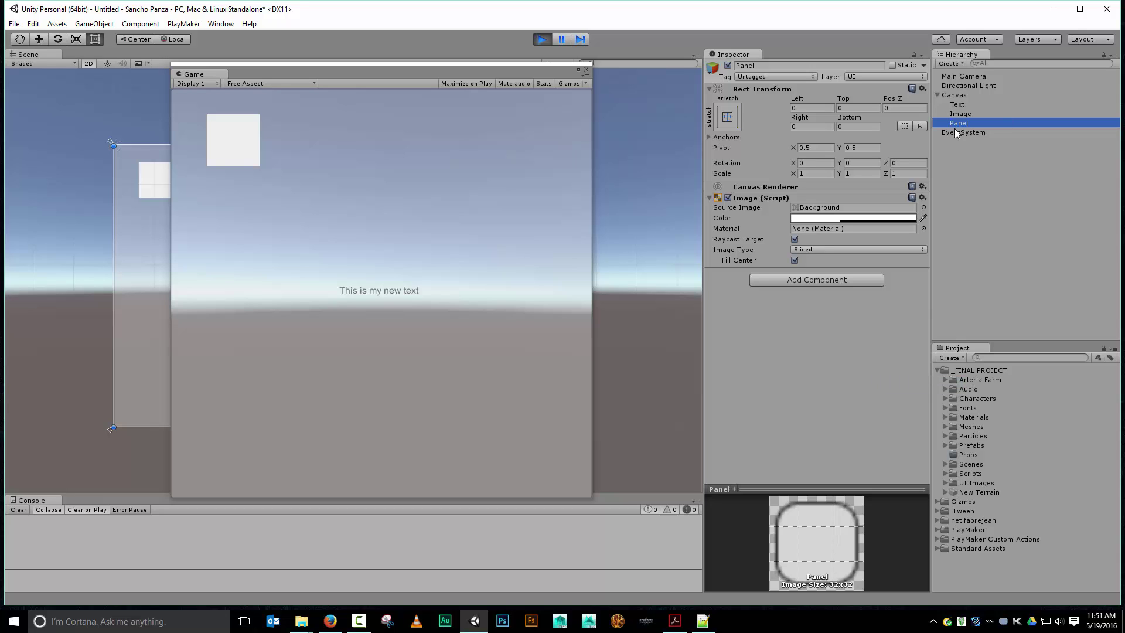
left_click_drag(962, 104, 968, 124)
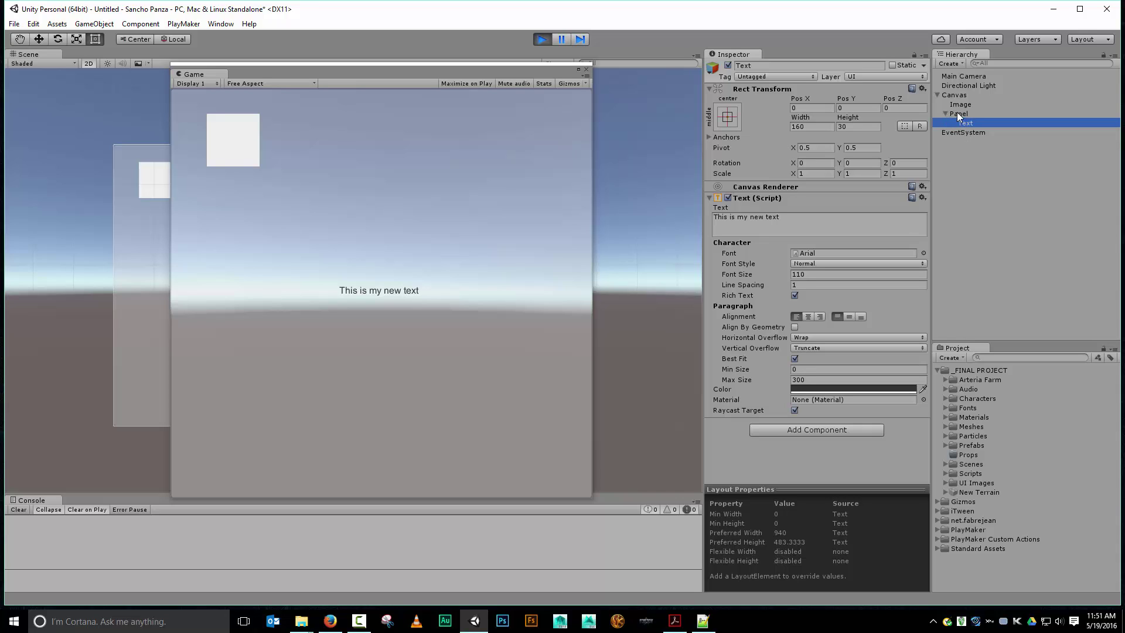
left_click(948, 95)
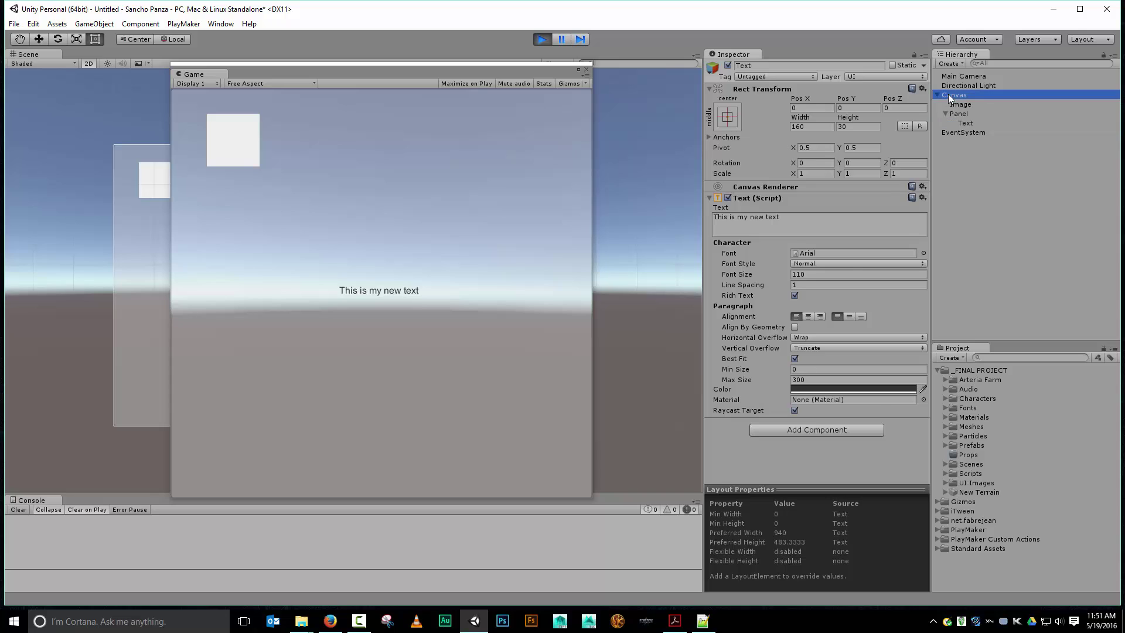